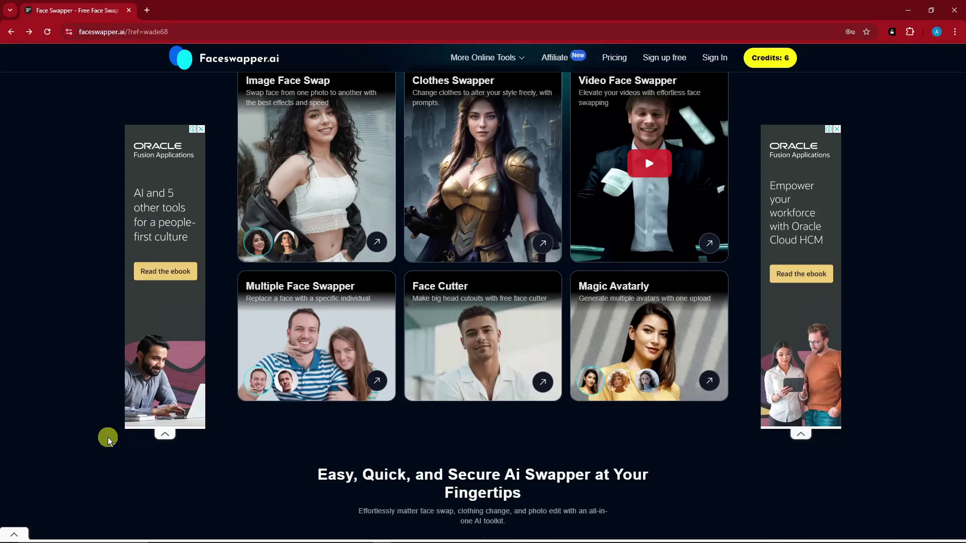
- Scroll the home page and open the Pricing & Plans page in a second tab
scroll(109, 439, "up", 3)
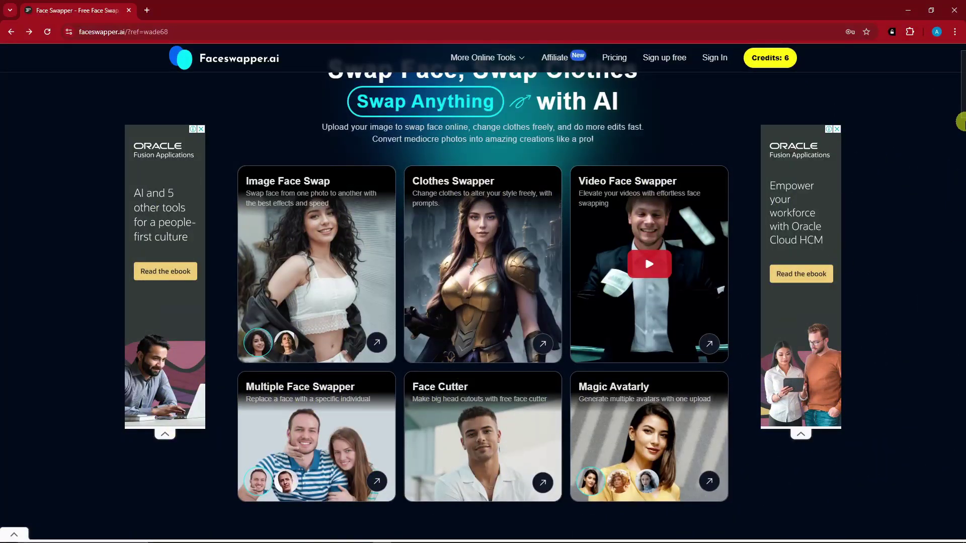
left_click_drag(961, 122, 962, 90)
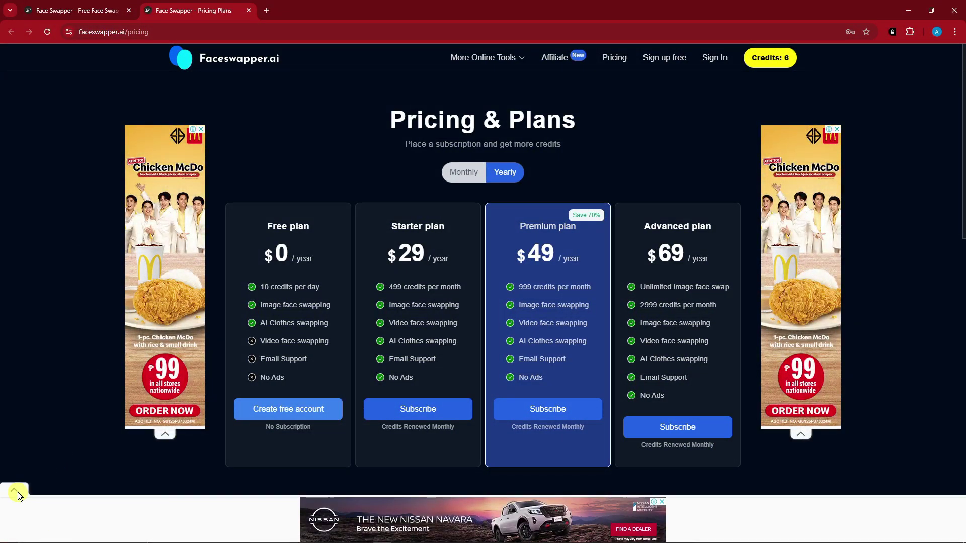
- Collapse the bottom banner ad and scroll the home page to the Image Face Swap tool
left_click(15, 491)
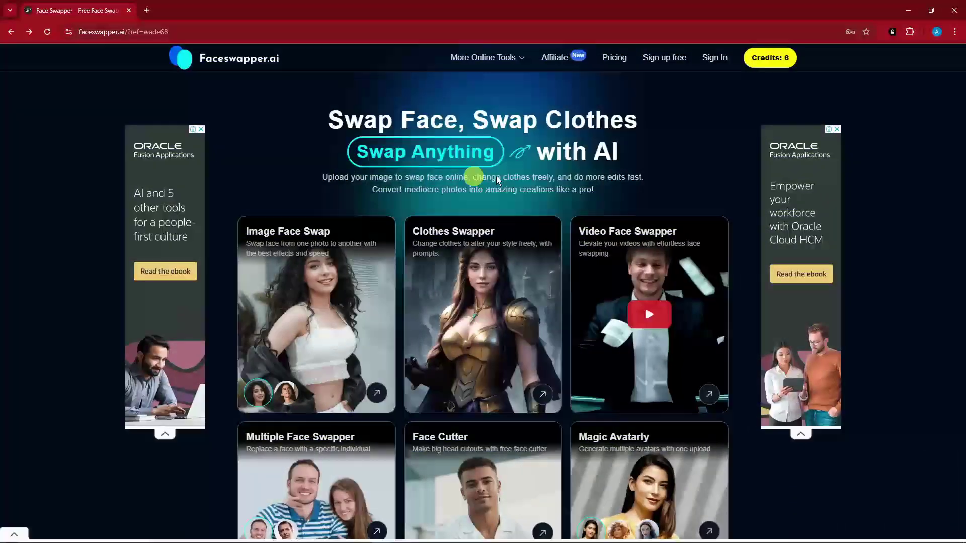
scroll(936, 144, "down", 2)
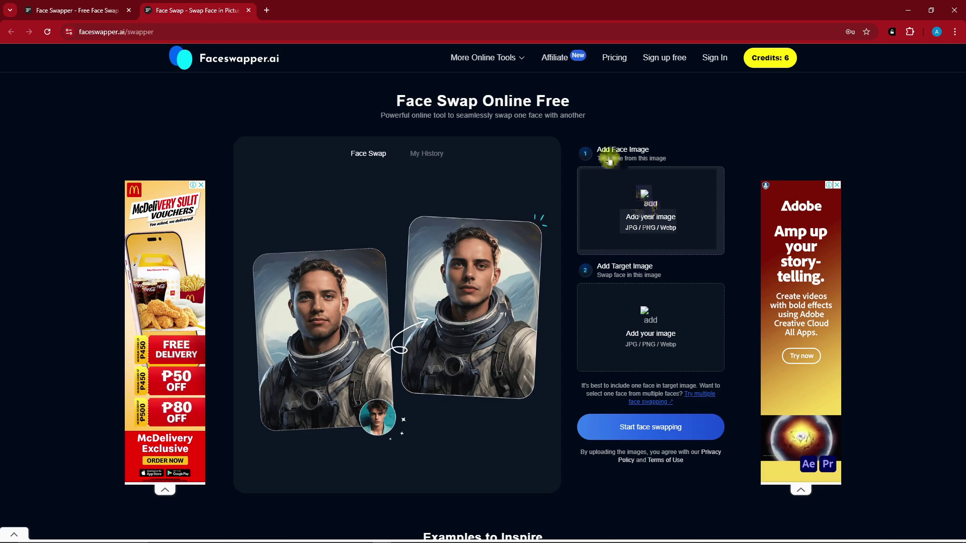
- Load the plaid-shirt man's pexels photo from the Desktop as the face image
left_click_drag(598, 149, 660, 151)
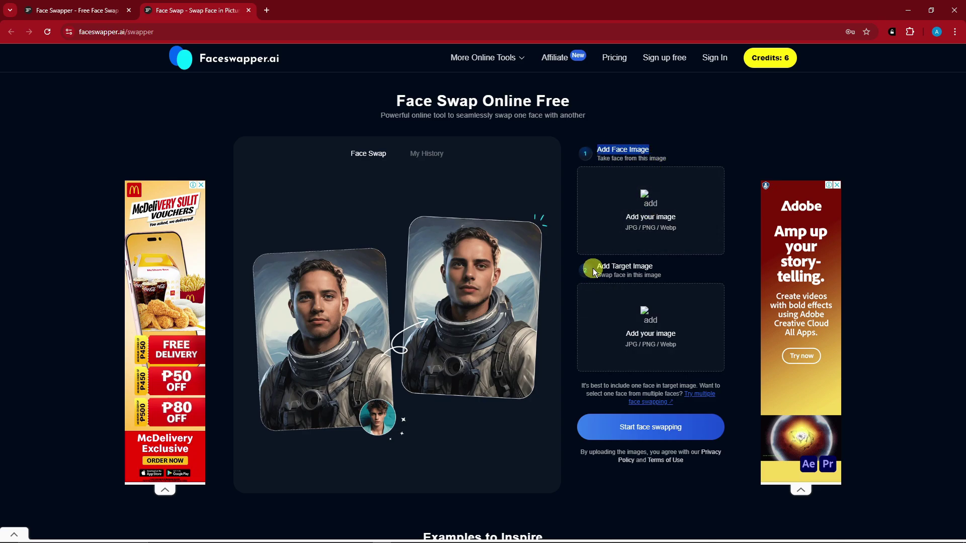
left_click_drag(598, 265, 661, 267)
left_click(632, 219)
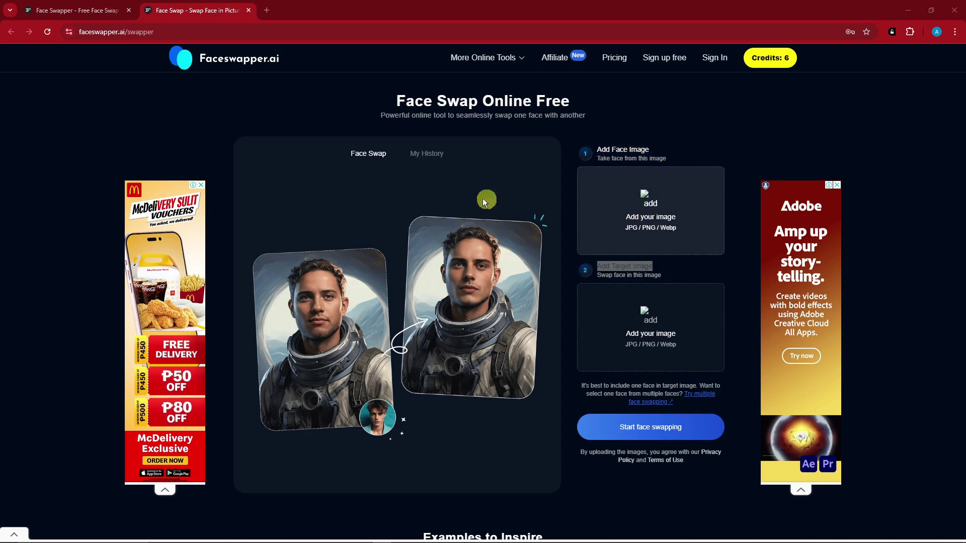
scroll(216, 226, "up", 5)
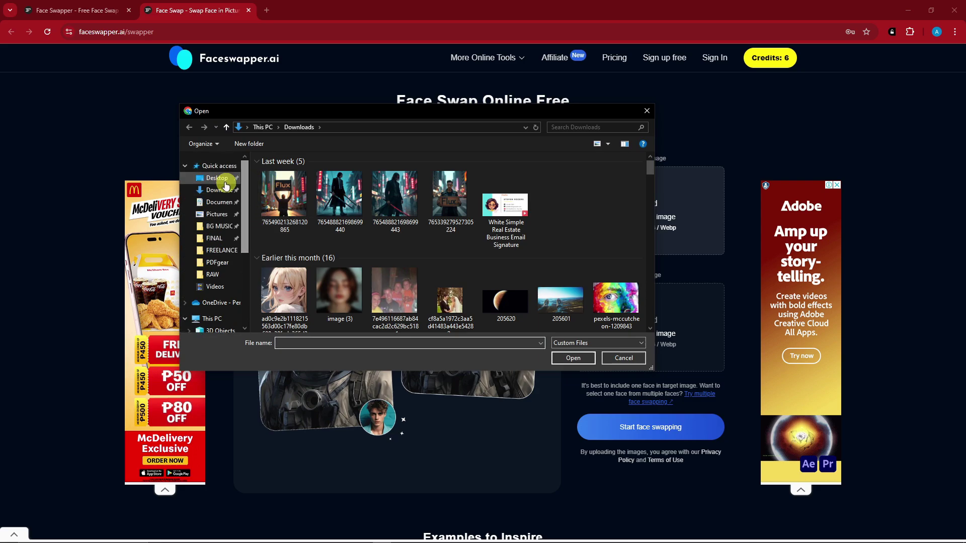
left_click(216, 178)
double_click(628, 181)
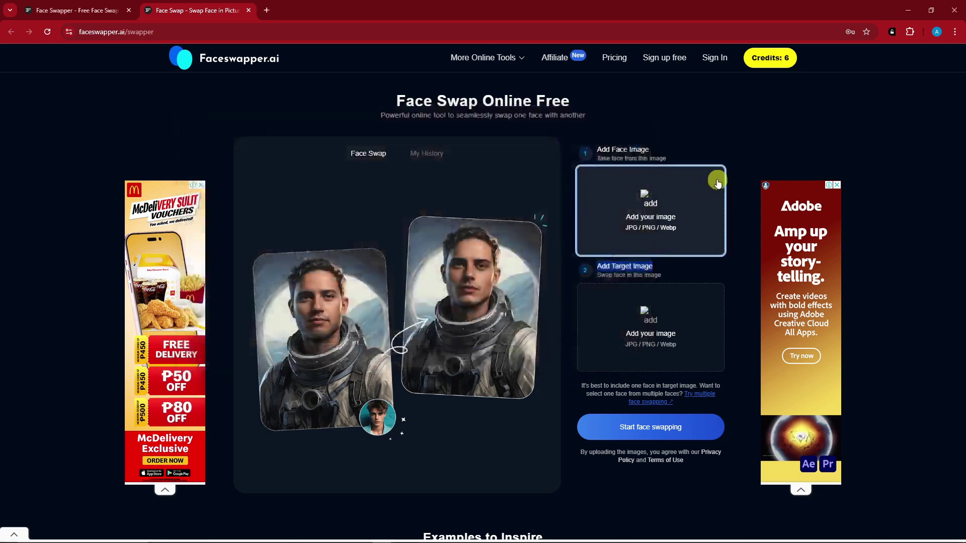
- Load the caped long-haired man's OIP image as the target photo
left_click(651, 328)
double_click(576, 189)
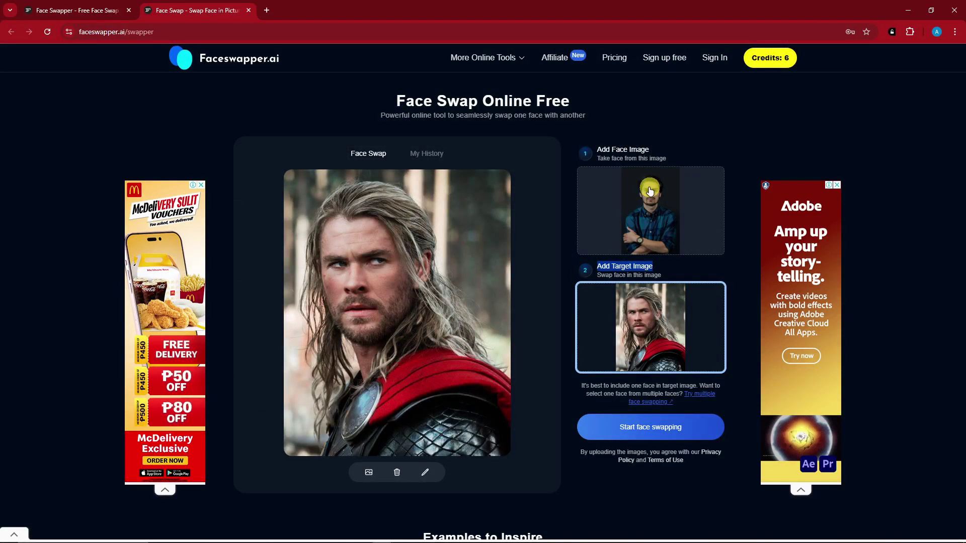
left_click(649, 190)
left_click(649, 110)
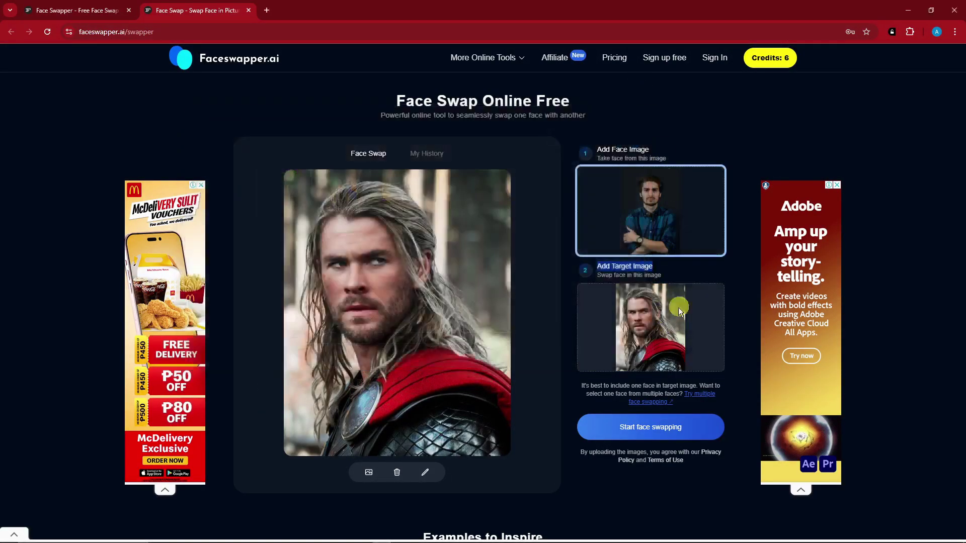
left_click(571, 411)
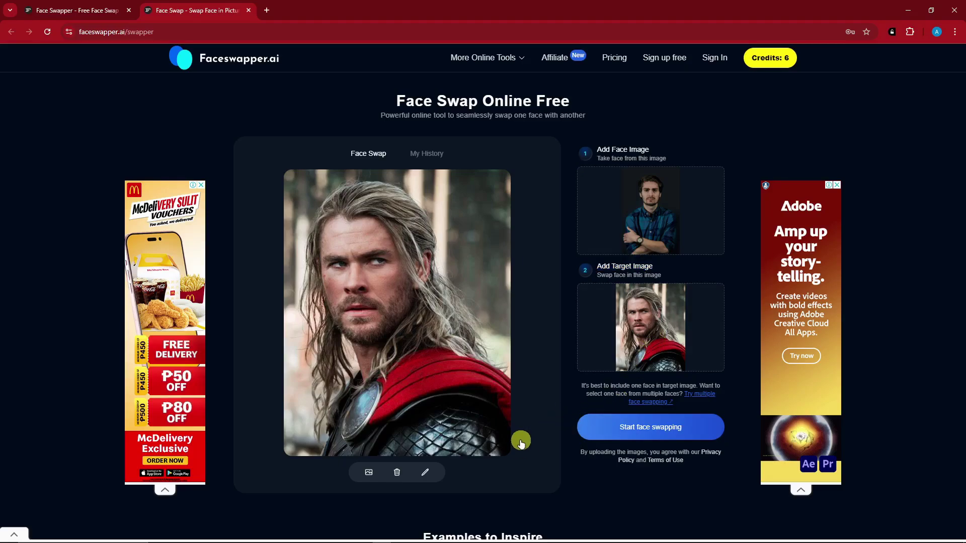
- Open and close the target image editor without changes, then run the face swap
left_click(423, 476)
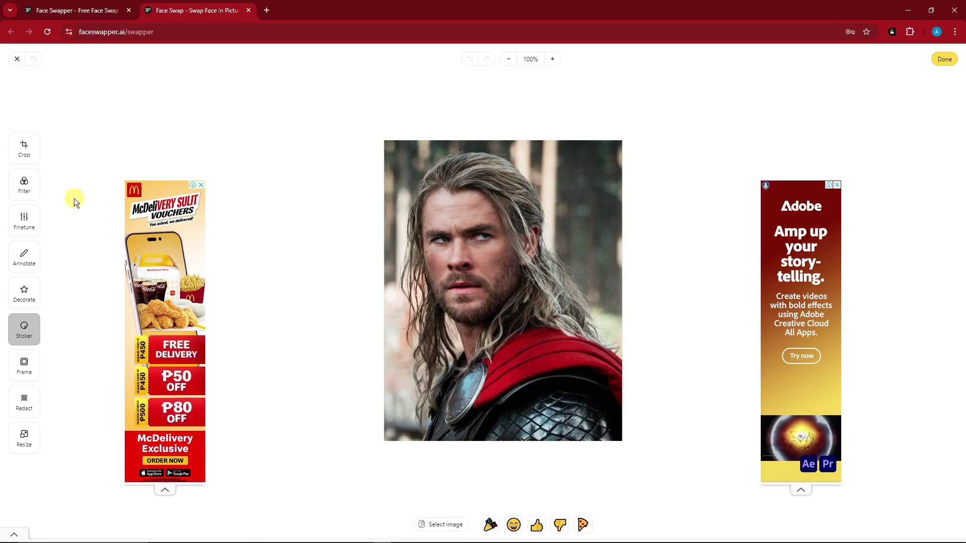
left_click(19, 60)
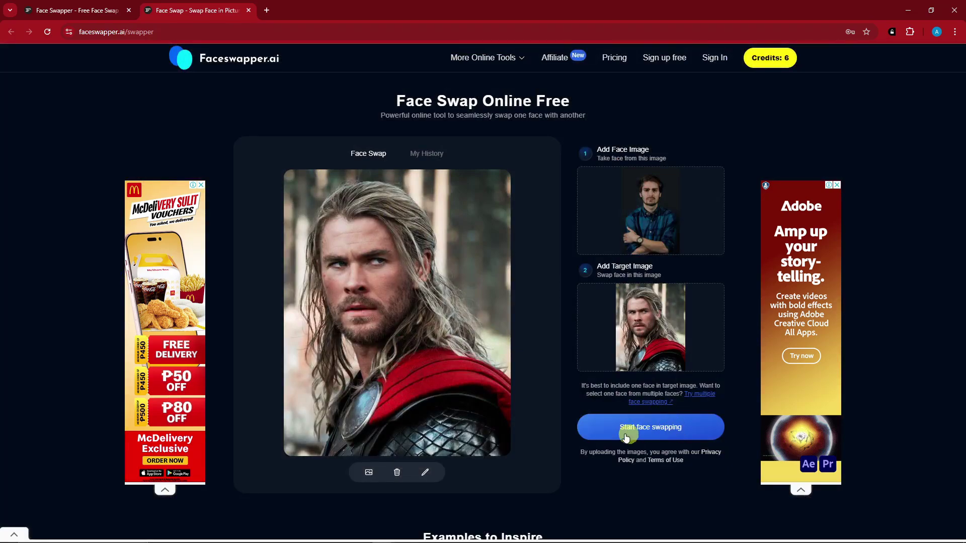
left_click(647, 433)
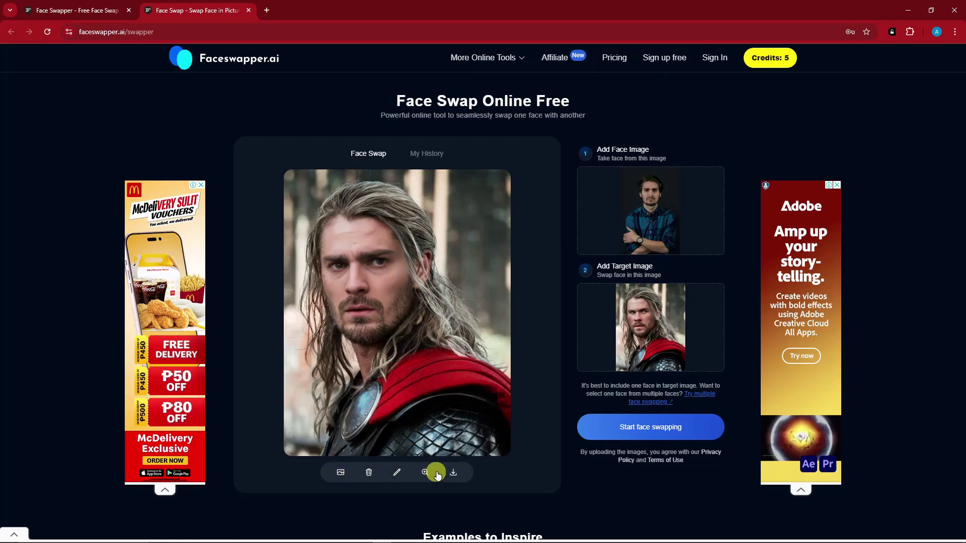
- Download the swapped result as a JPG and slide through its before/after comparison
left_click(455, 473)
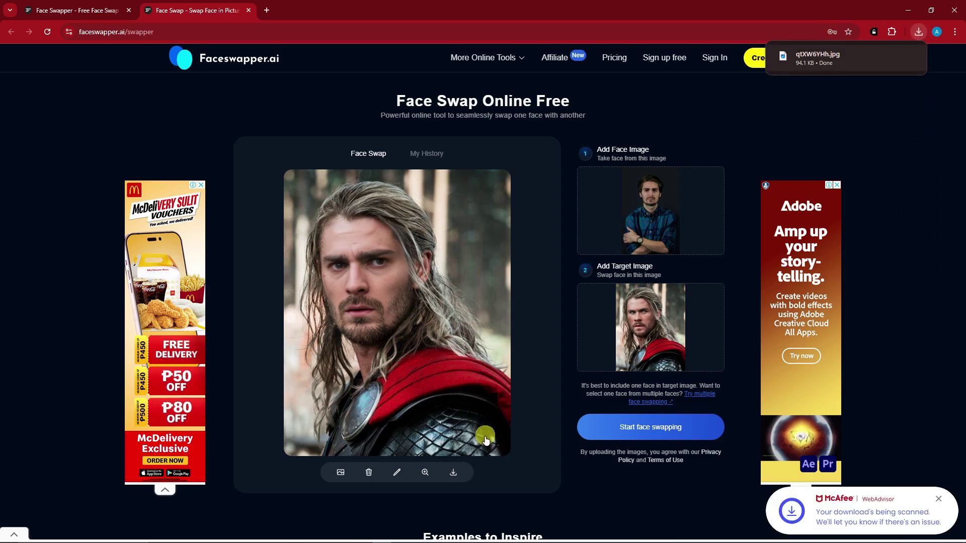
left_click(426, 472)
left_click_drag(474, 316, 398, 293)
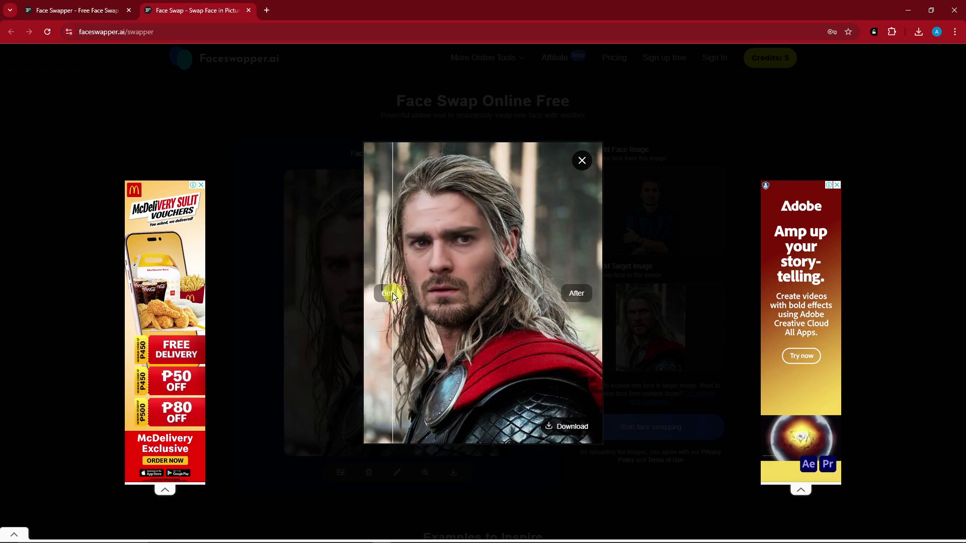
- View the original pexels face photo from the Desktop in Windows Photos, then close it
left_click(166, 534)
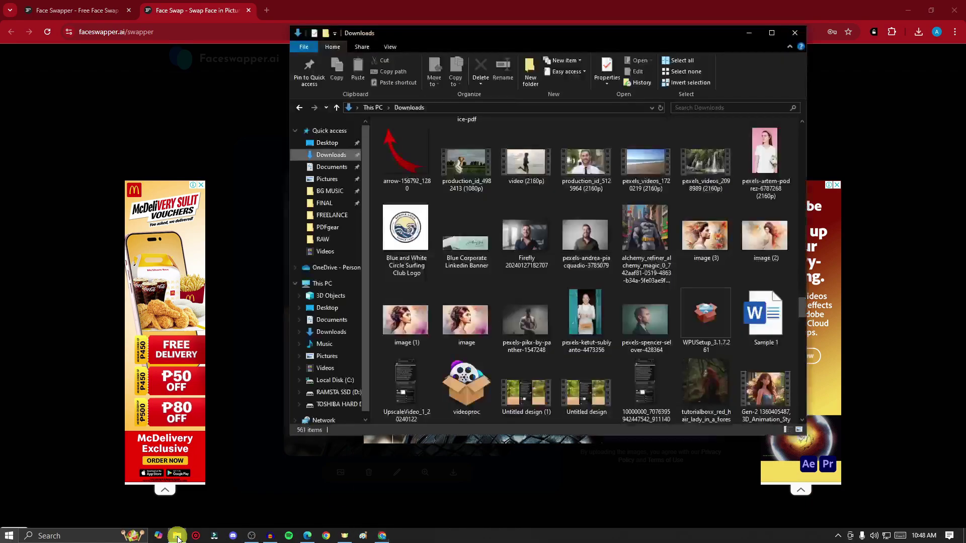
left_click(327, 142)
left_click(779, 146)
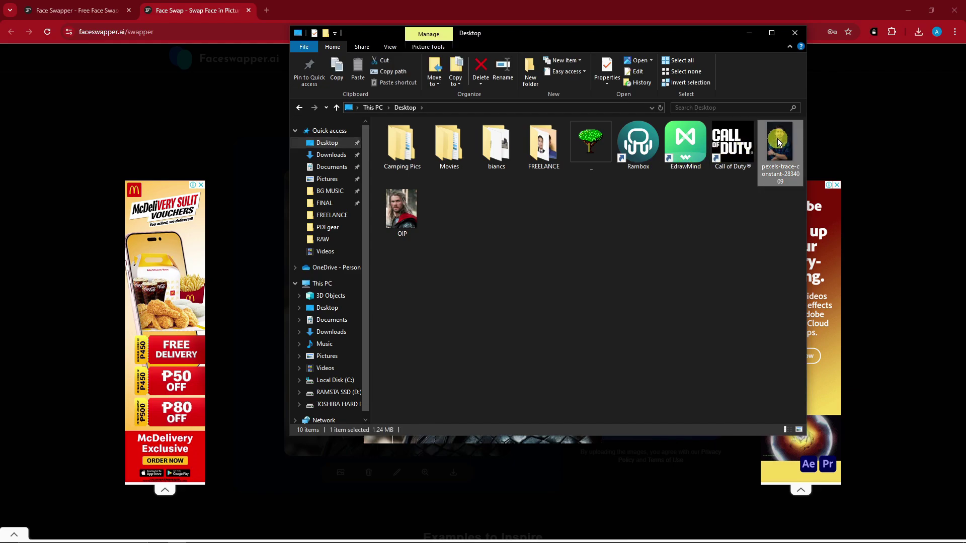
left_click(795, 33)
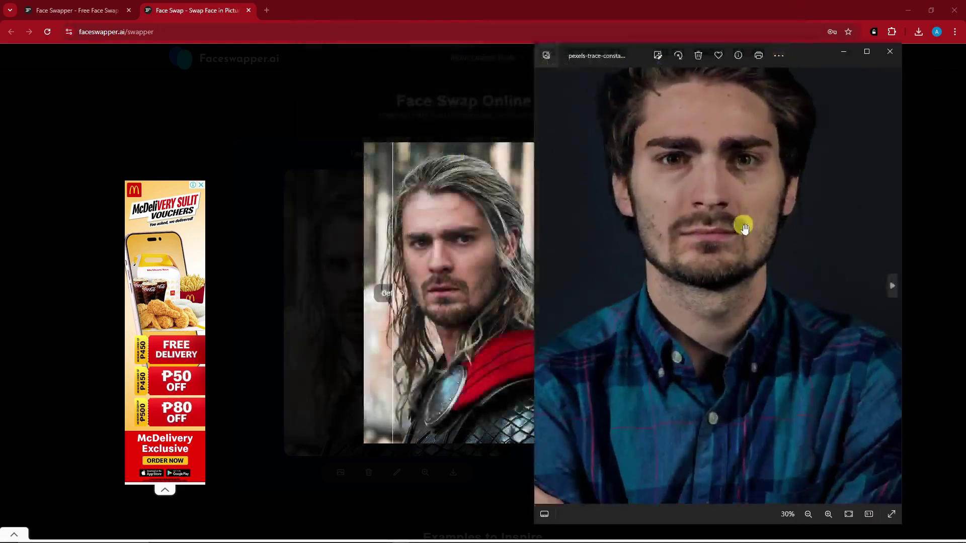
left_click_drag(806, 57, 786, 125)
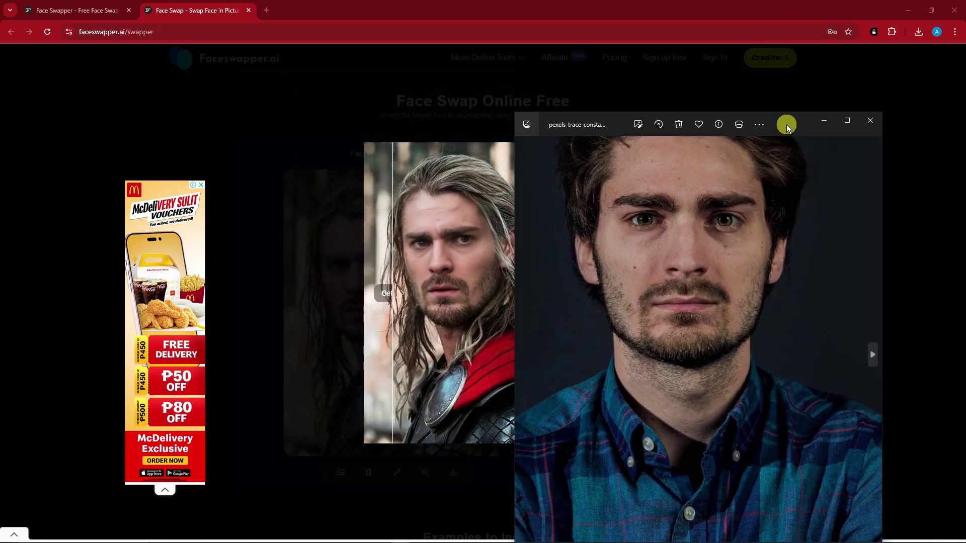
scroll(713, 226, "down", 2)
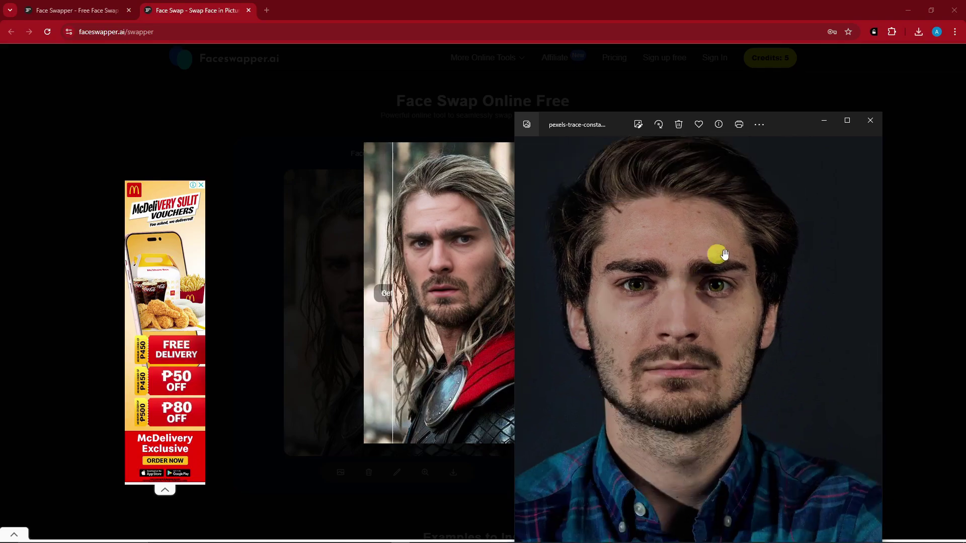
left_click(873, 121)
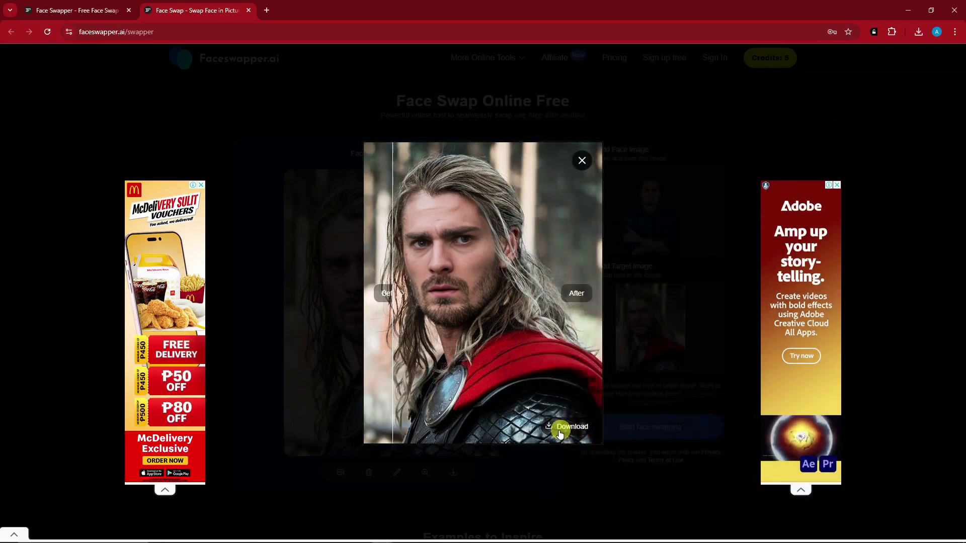
- Close the before/after comparison popup
left_click(582, 161)
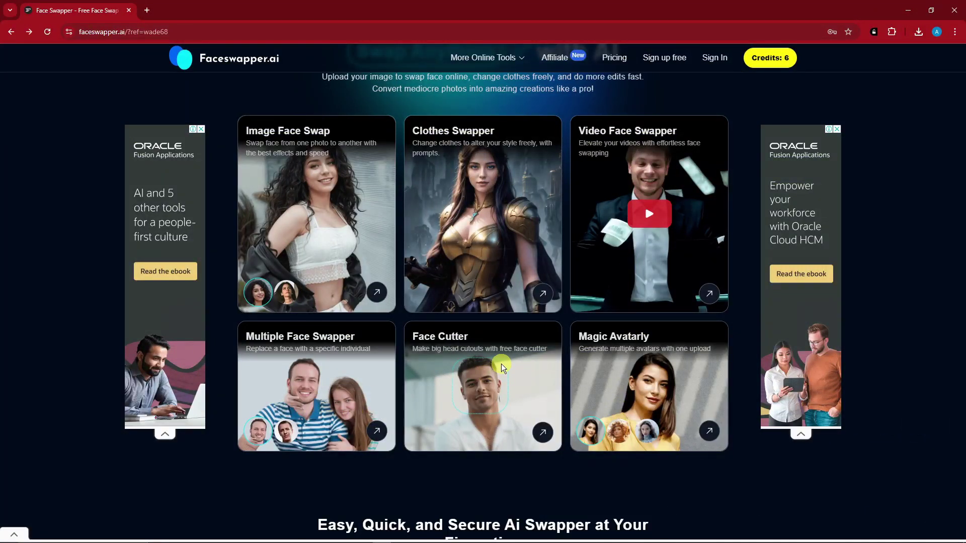
- Open the Clothes Swapper tool and look over its page
left_click(548, 300)
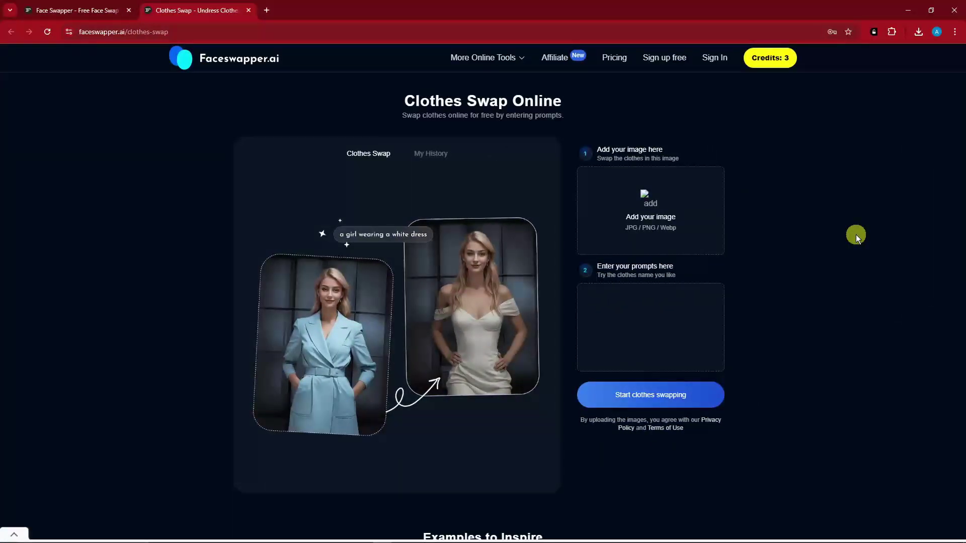
scroll(855, 235, "down", 1)
scroll(792, 271, "down", 6)
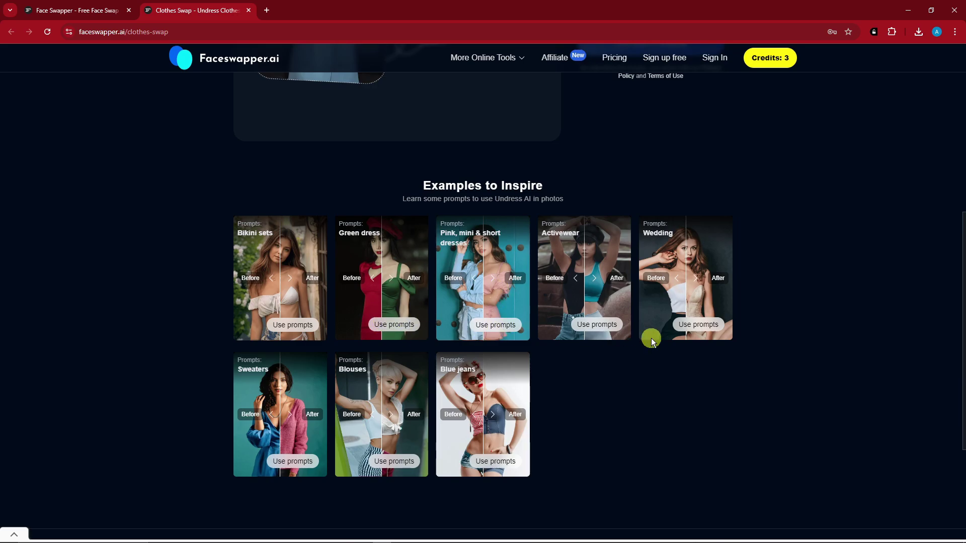
scroll(607, 394, "up", 3)
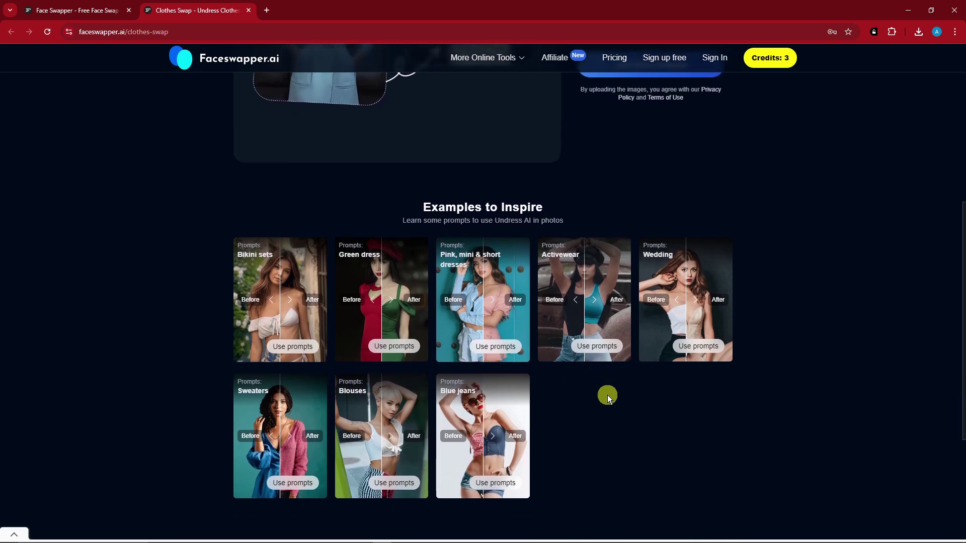
scroll(609, 357, "up", 4)
- Upload the white-shirt woman photo from Downloads as the clothes-swap image
left_click(621, 198)
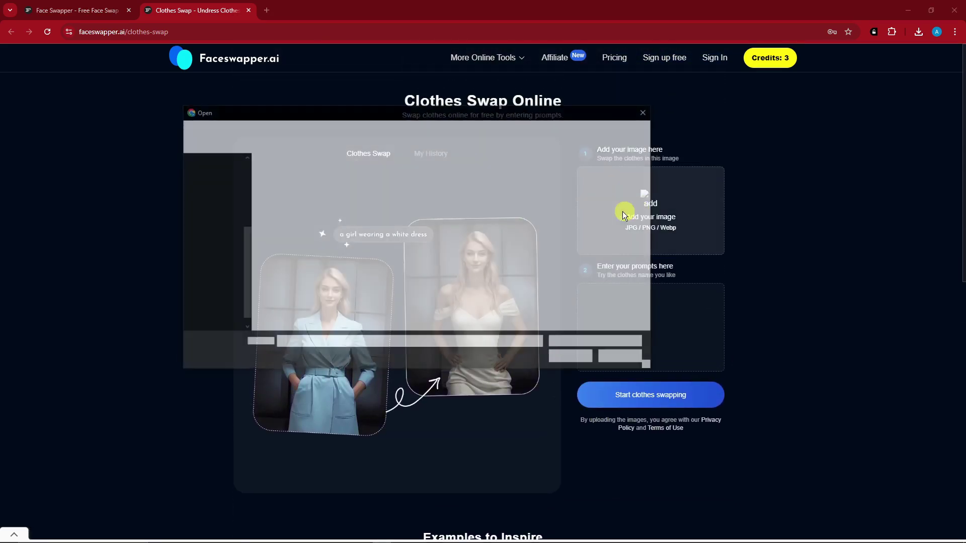
left_click_drag(248, 252, 247, 189)
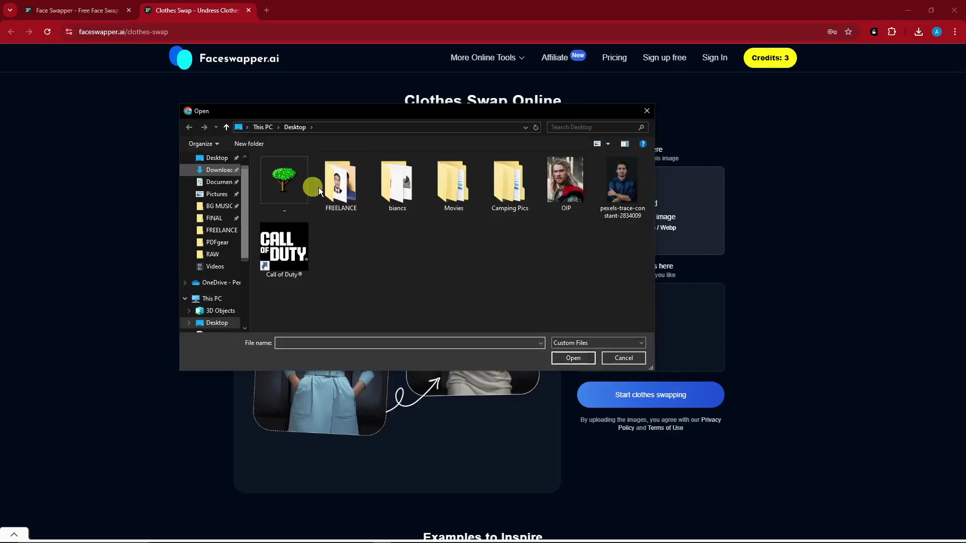
left_click(217, 170)
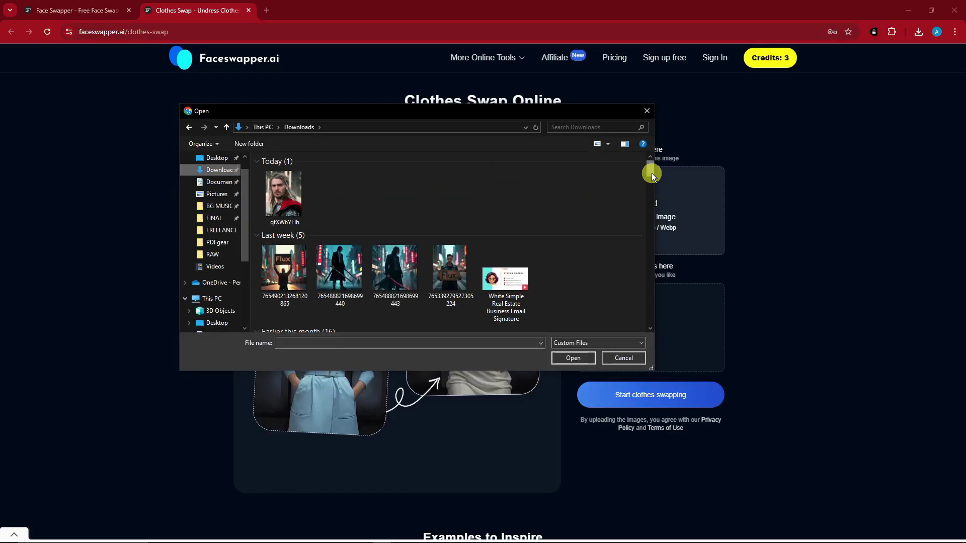
left_click_drag(650, 173, 648, 198)
double_click(502, 198)
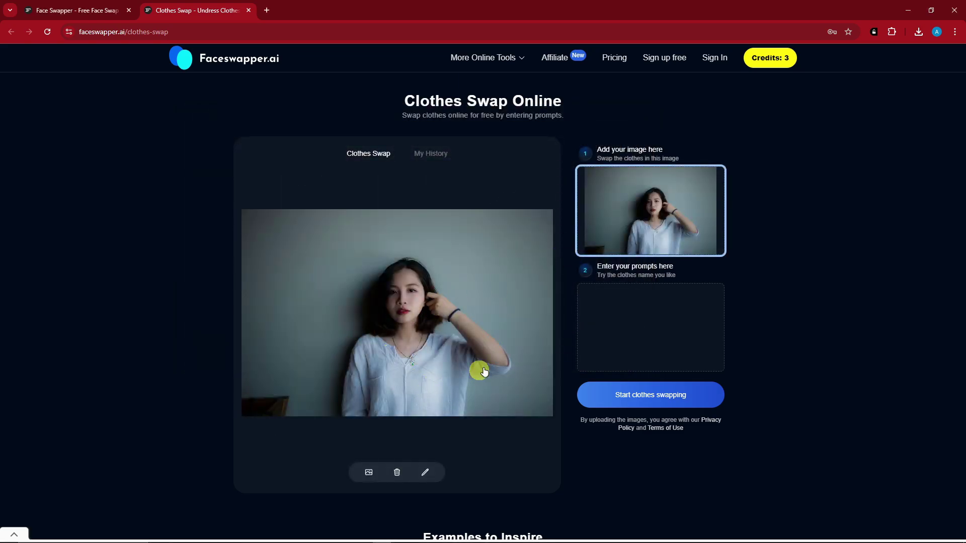
scroll(872, 207, "down", 4)
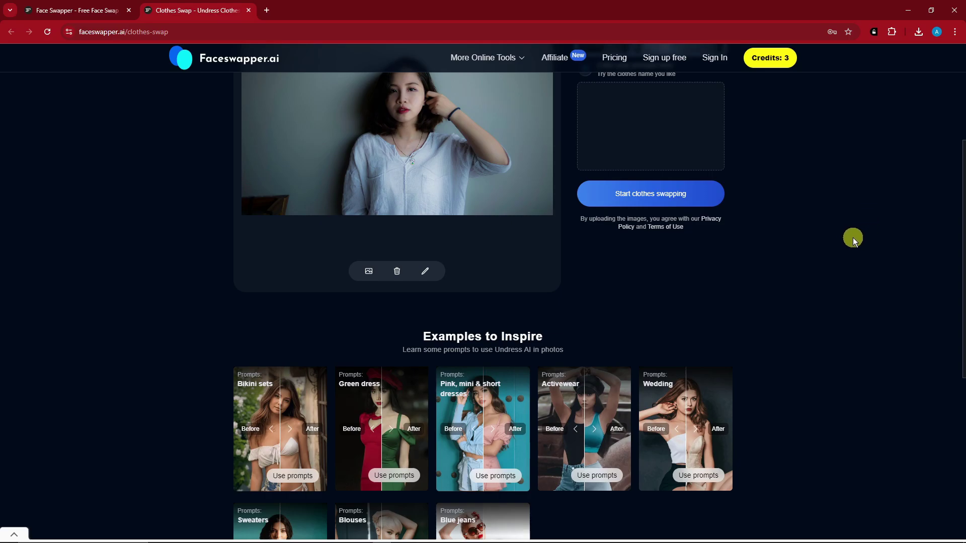
- Fill the prompt with the 'a girl wearing the Pink, mini & short dresses' example
scroll(442, 302, "down", 6)
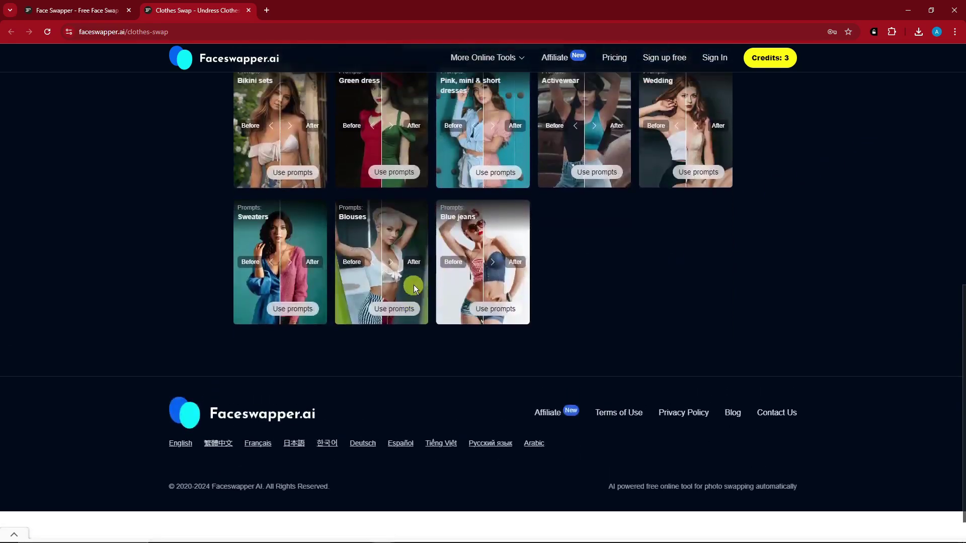
scroll(288, 370, "up", 1)
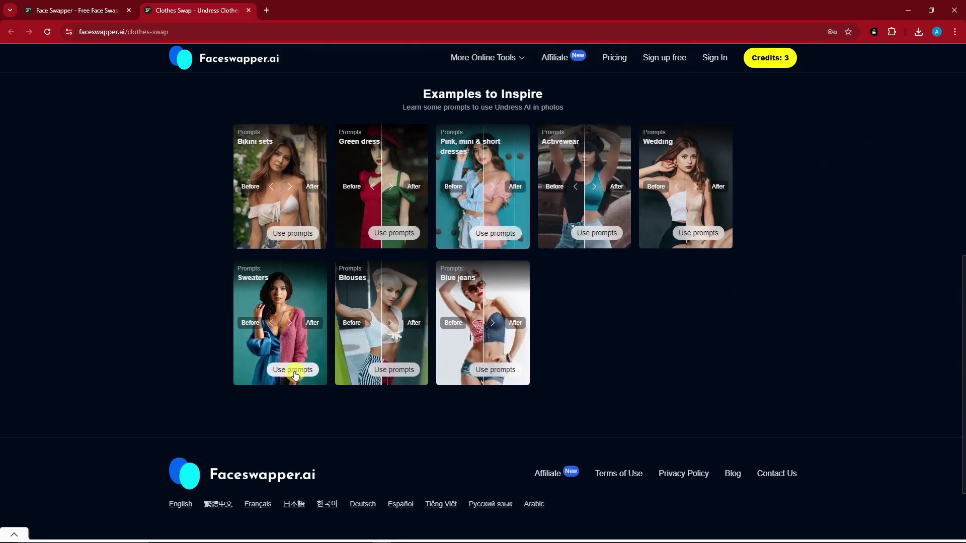
scroll(617, 317, "up", 2)
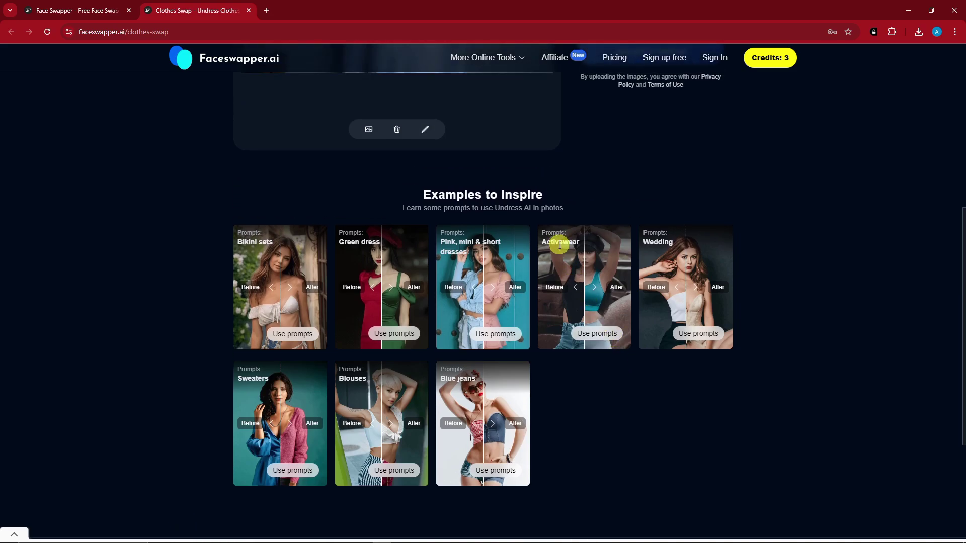
left_click(505, 334)
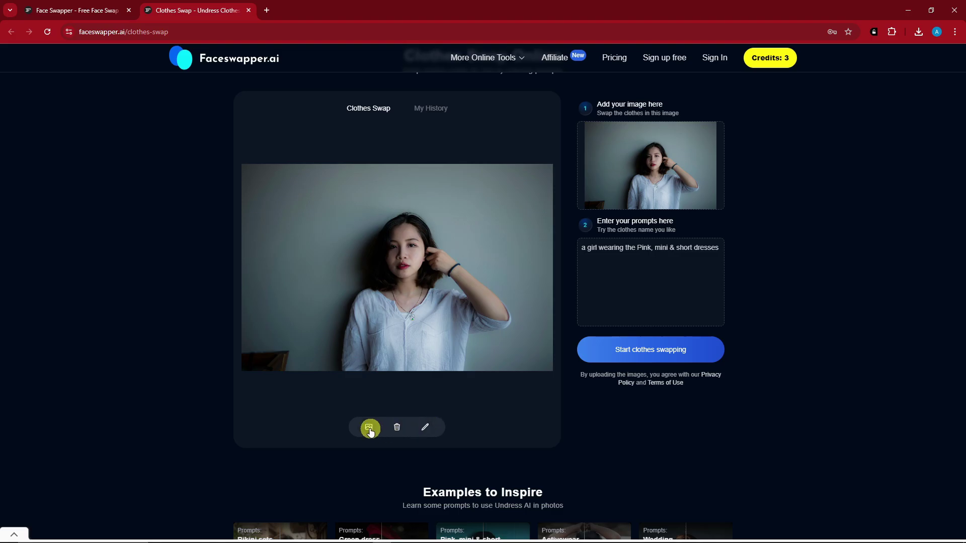
- Run the clothes swap, dismiss the success notice and download the pink-dress result
left_click(682, 343)
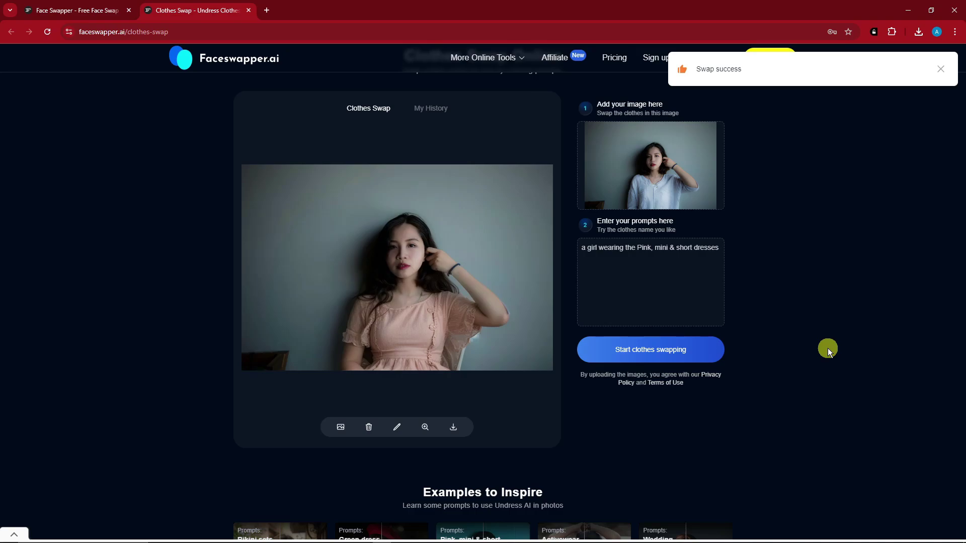
left_click(940, 69)
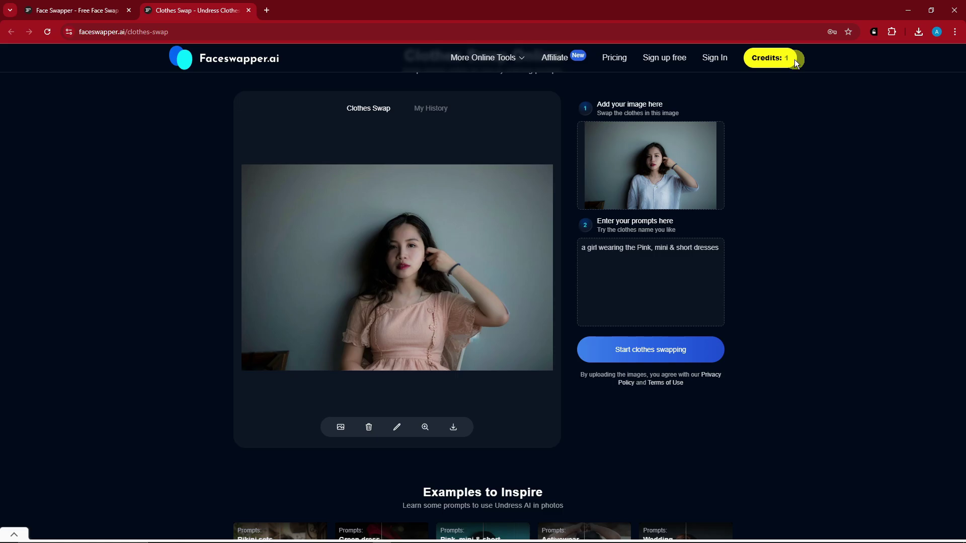
left_click(455, 428)
- Compare the white-shirt swap with its original in the before/after view, then close it
left_click(427, 429)
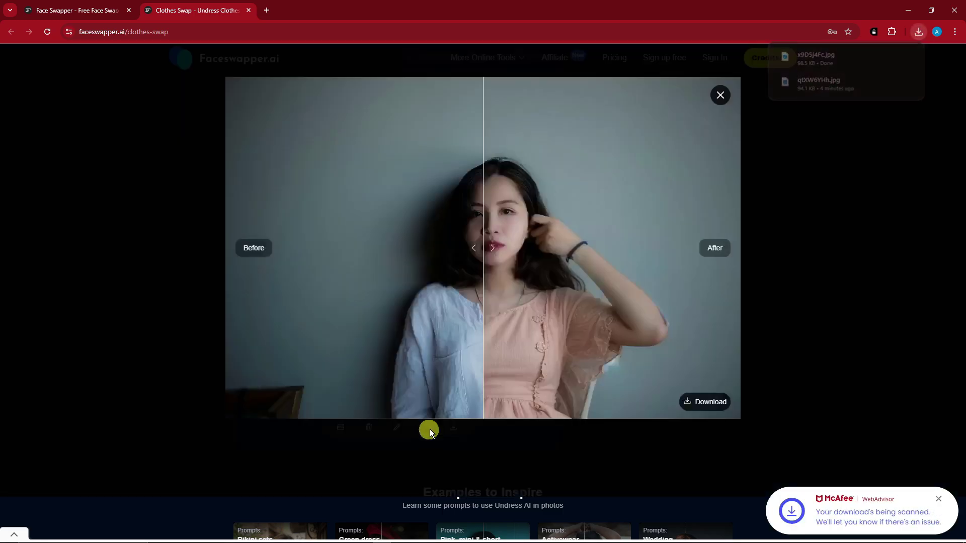
left_click_drag(486, 249, 394, 241)
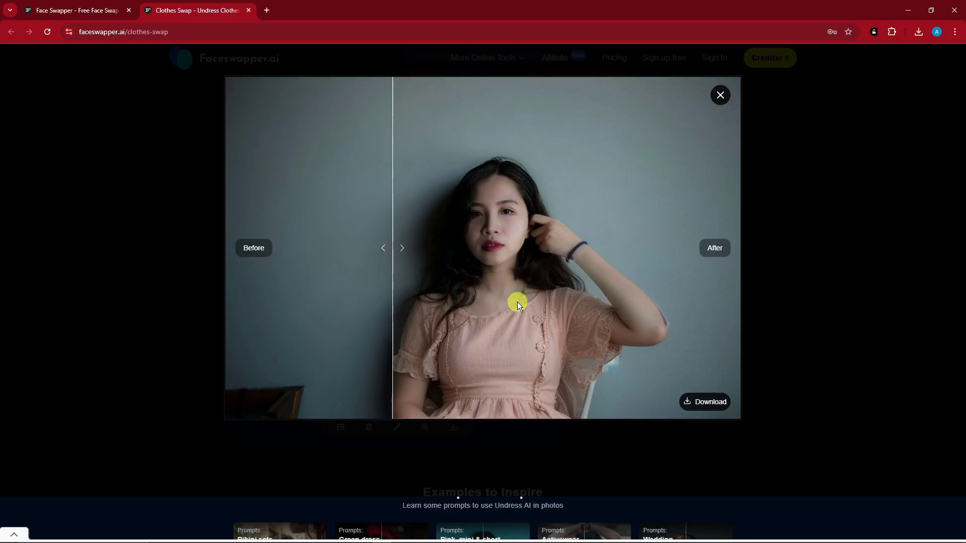
left_click_drag(392, 251, 439, 252)
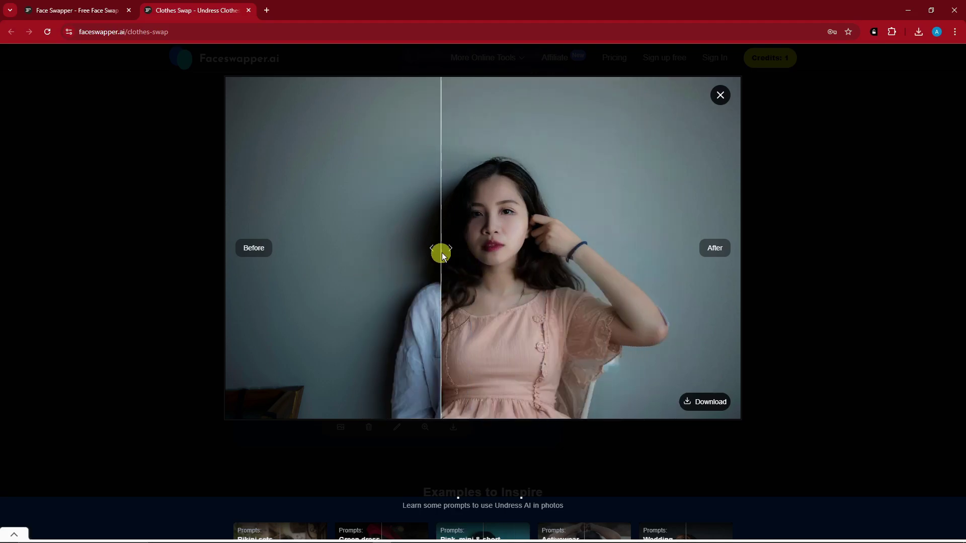
left_click(721, 97)
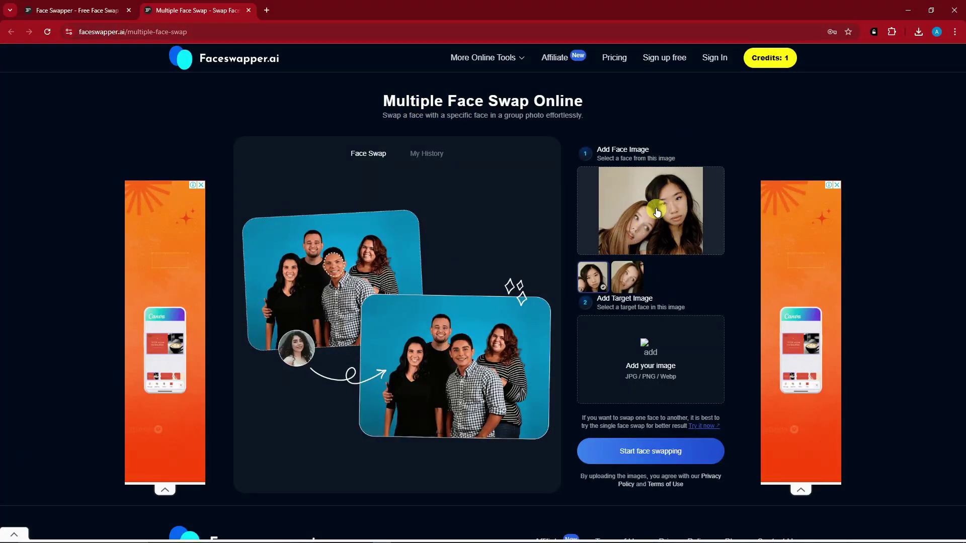
- Swap the dark-haired woman's face onto the downloaded pink-dress photo
left_click(634, 280)
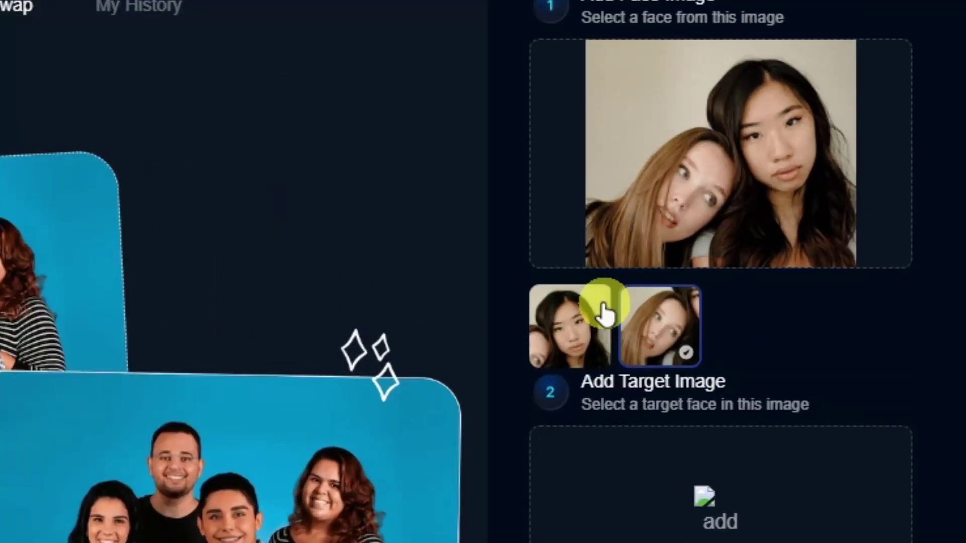
left_click(605, 272)
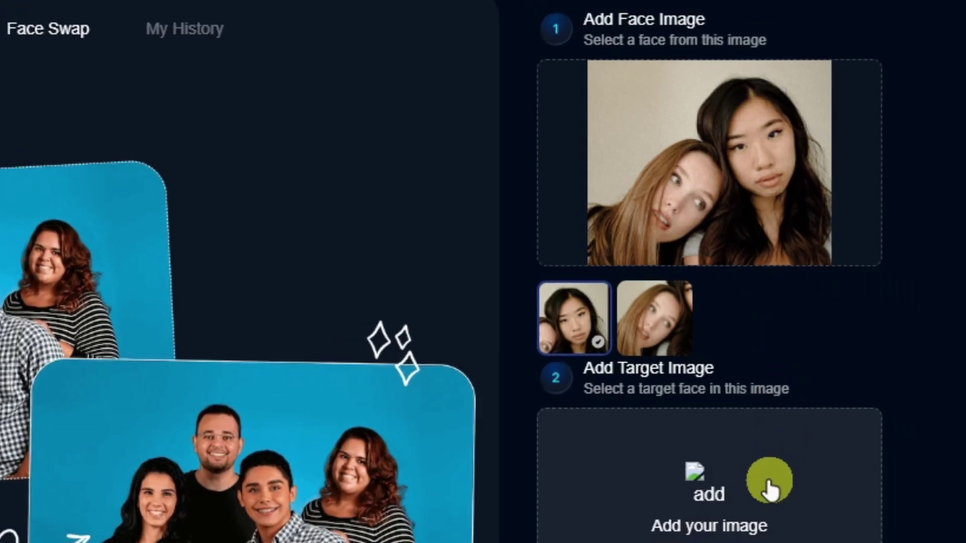
left_click(767, 483)
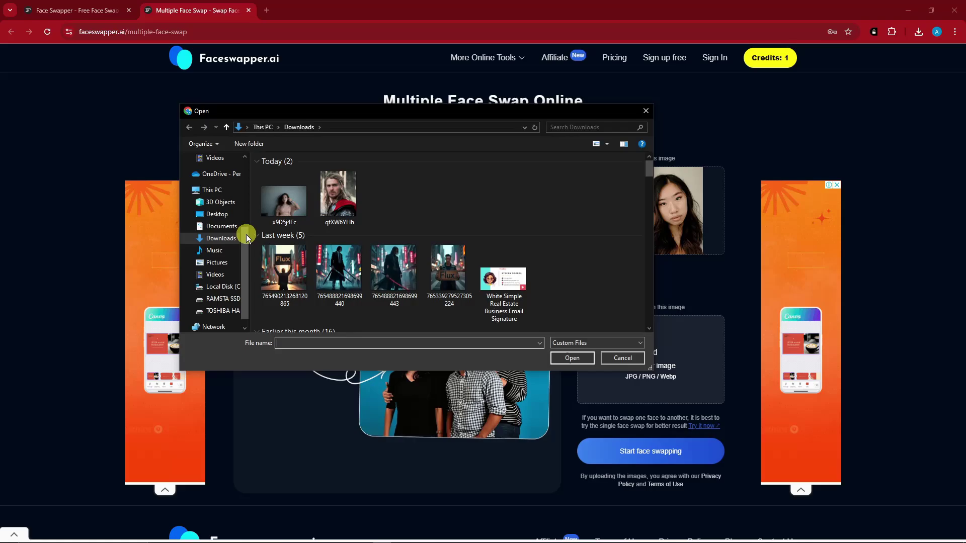
scroll(246, 238, "up", 3)
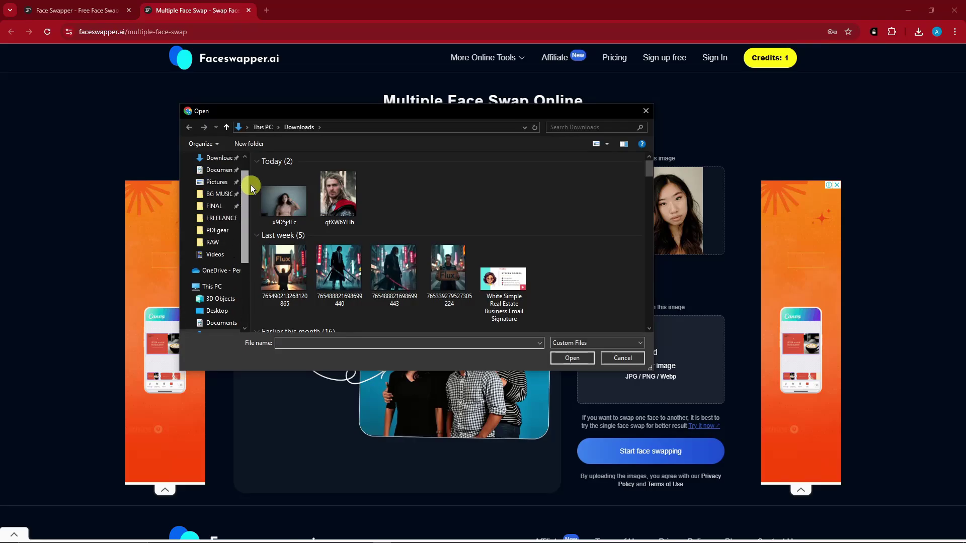
double_click(283, 207)
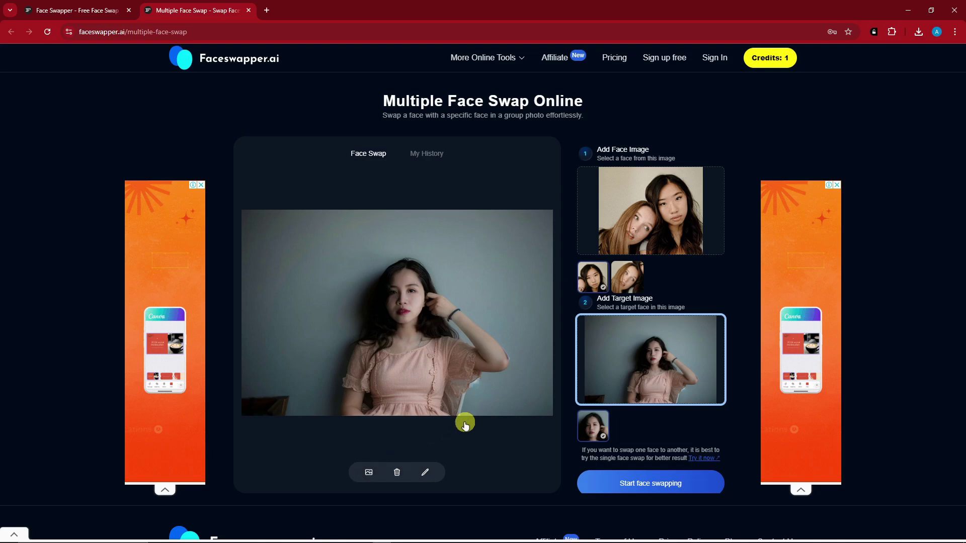
scroll(571, 424, "down", 2)
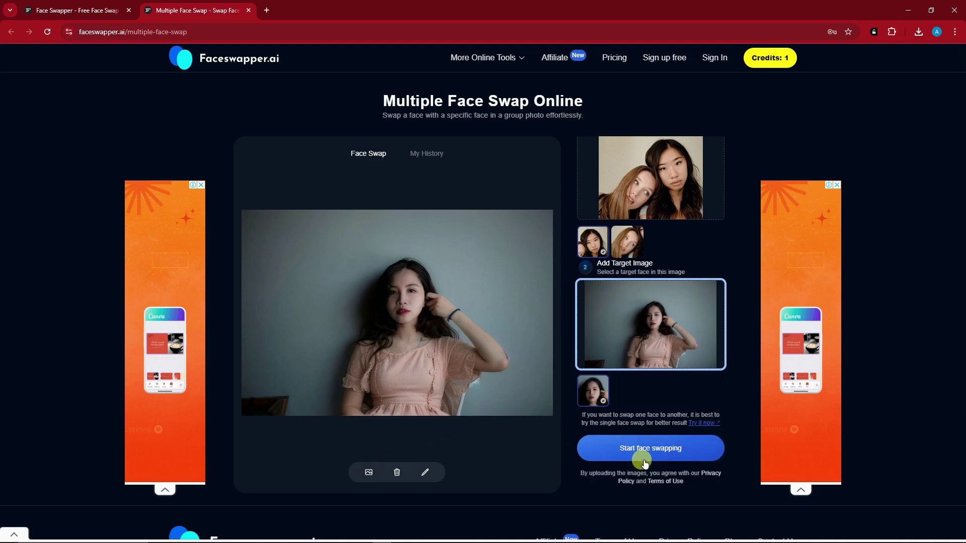
left_click(625, 449)
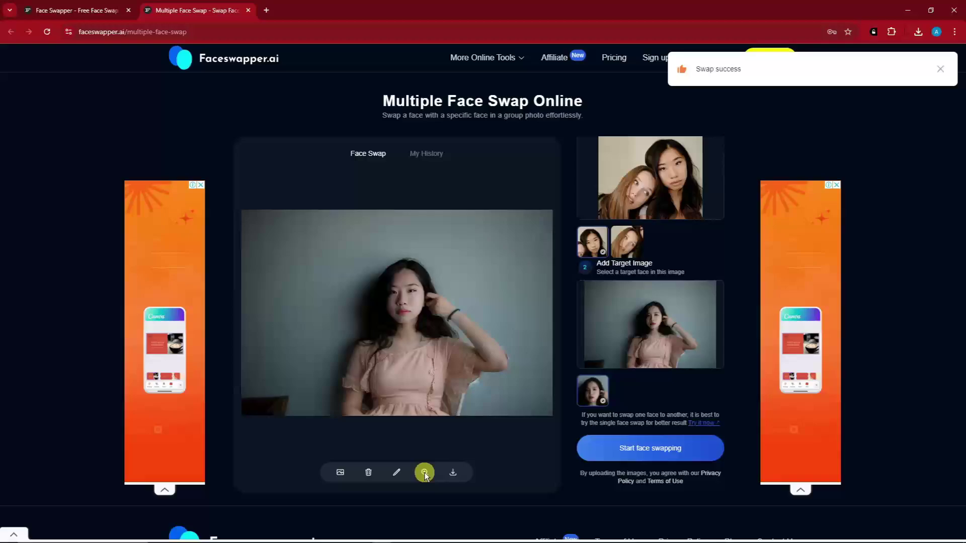
- Dismiss the success notice and compare the original and swapped faces in the before/after view
left_click(939, 68)
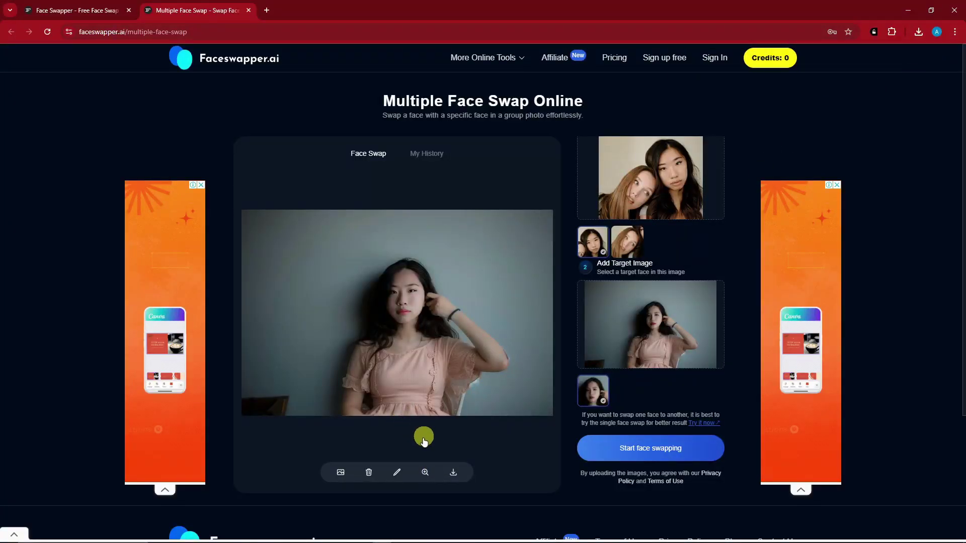
left_click(425, 472)
left_click_drag(490, 294, 678, 312)
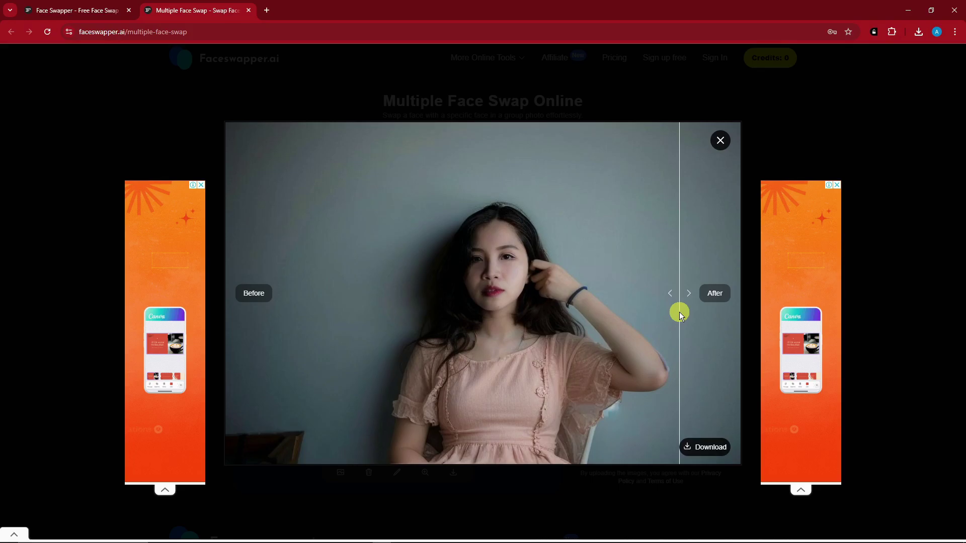
left_click_drag(679, 312, 430, 300)
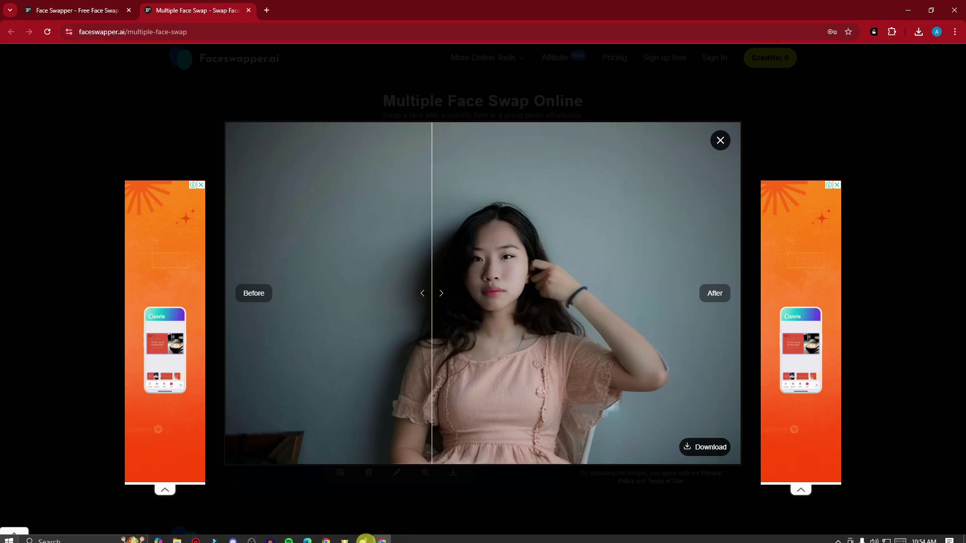
- View the photo from Downloads in Windows Photos, close it, then dismiss the site's comparison
key("super+e")
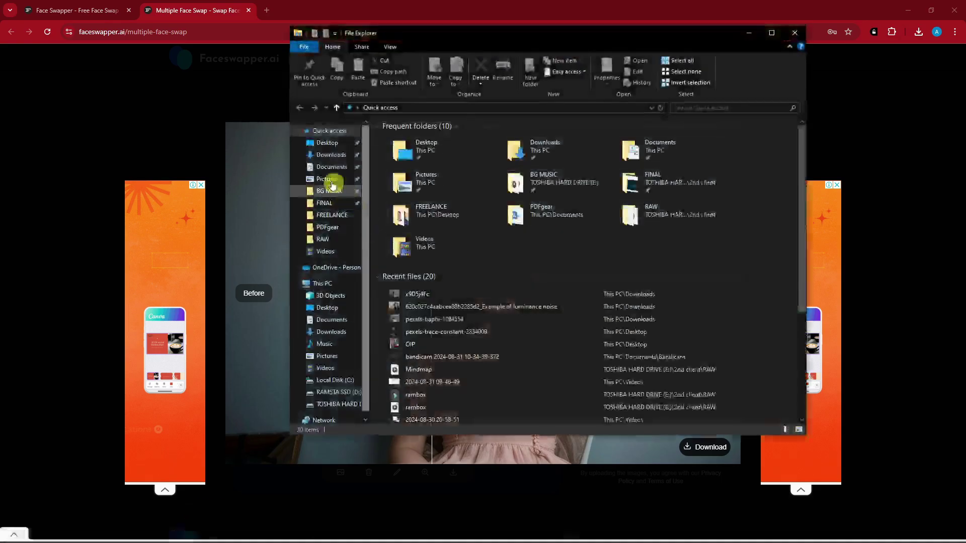
left_click(337, 154)
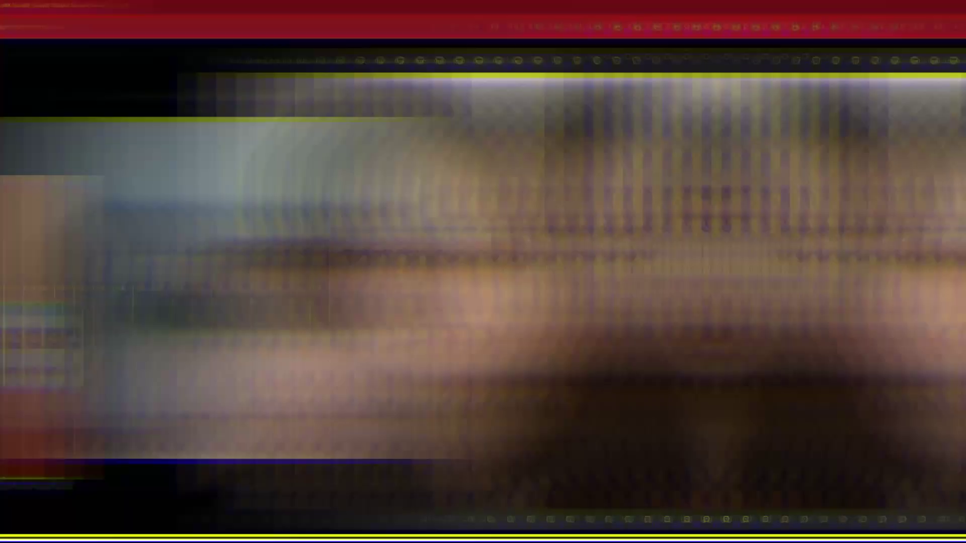
scroll(835, 279, "up", 4)
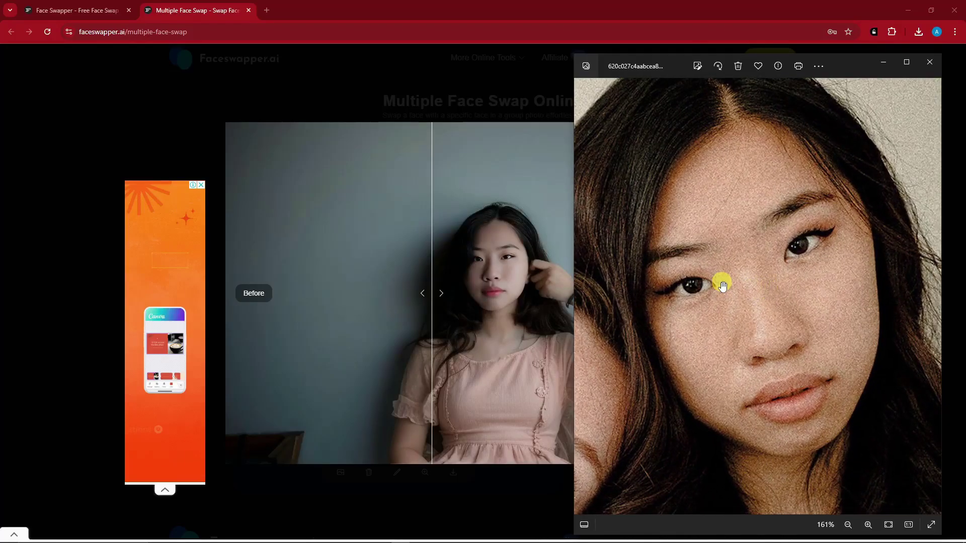
left_click_drag(722, 282, 726, 303)
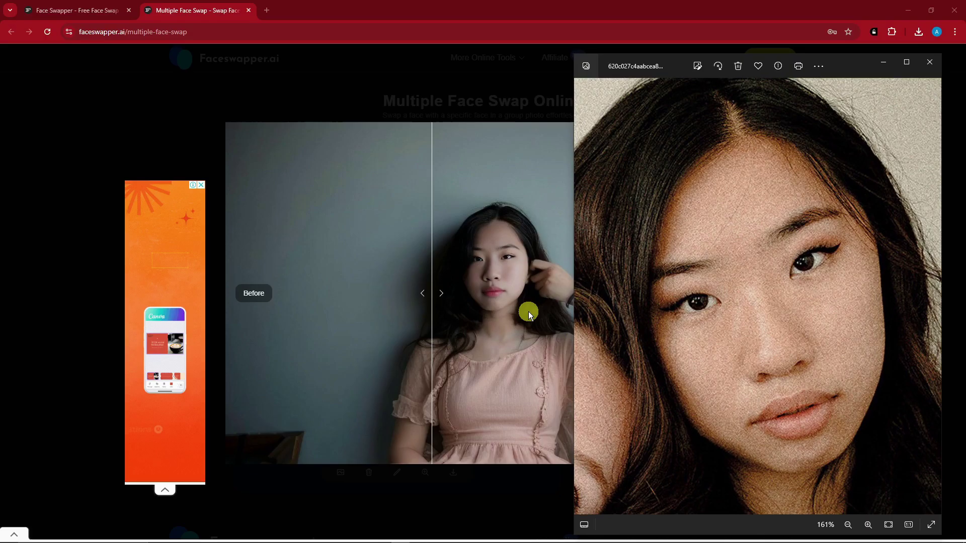
left_click(930, 61)
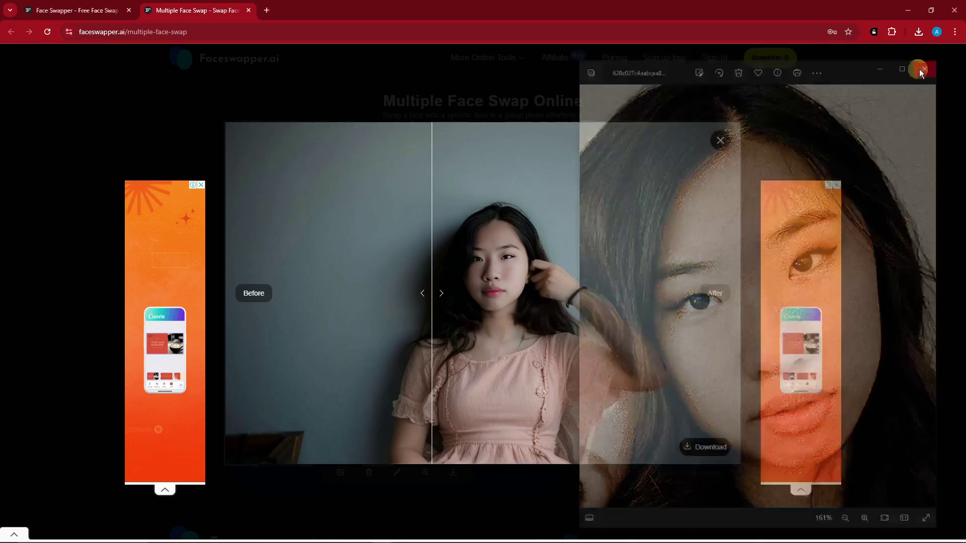
left_click(726, 140)
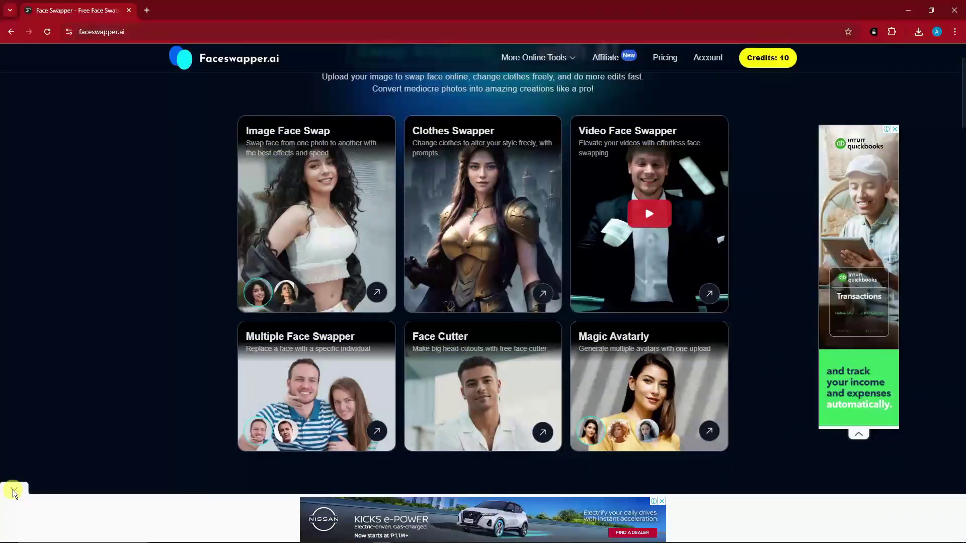
- Collapse the bottom ad and open the Face Cutter tool from the homepage
left_click(14, 493)
scroll(134, 398, "up", 2)
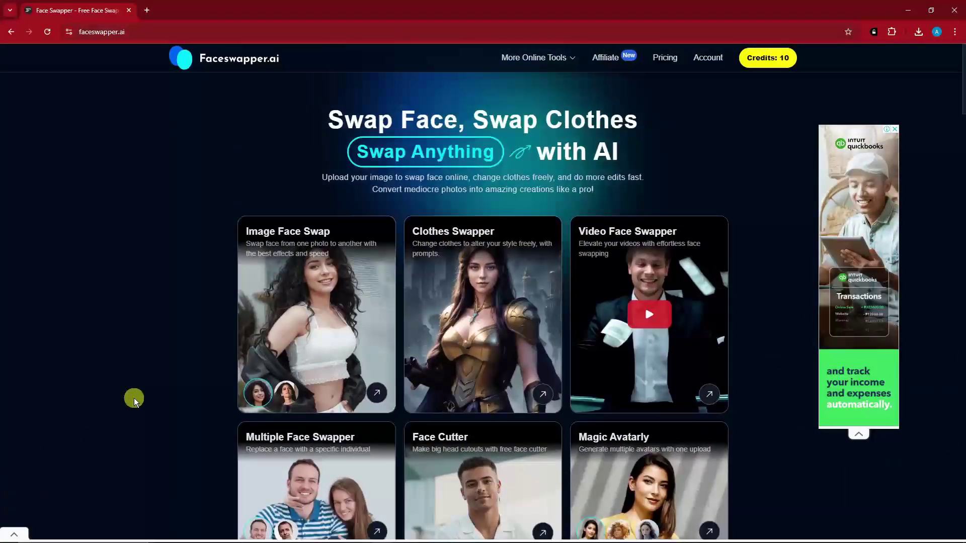
scroll(133, 399, "down", 1)
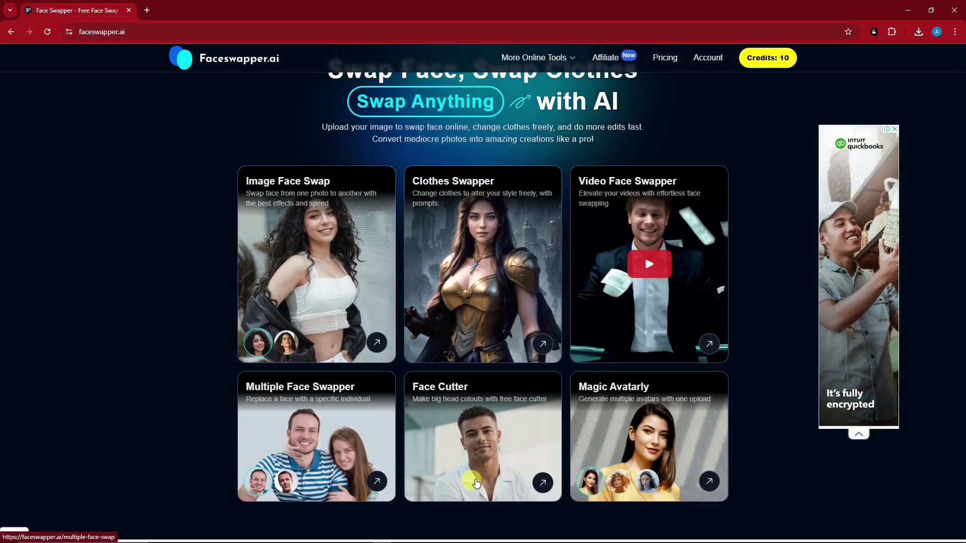
left_click(450, 394)
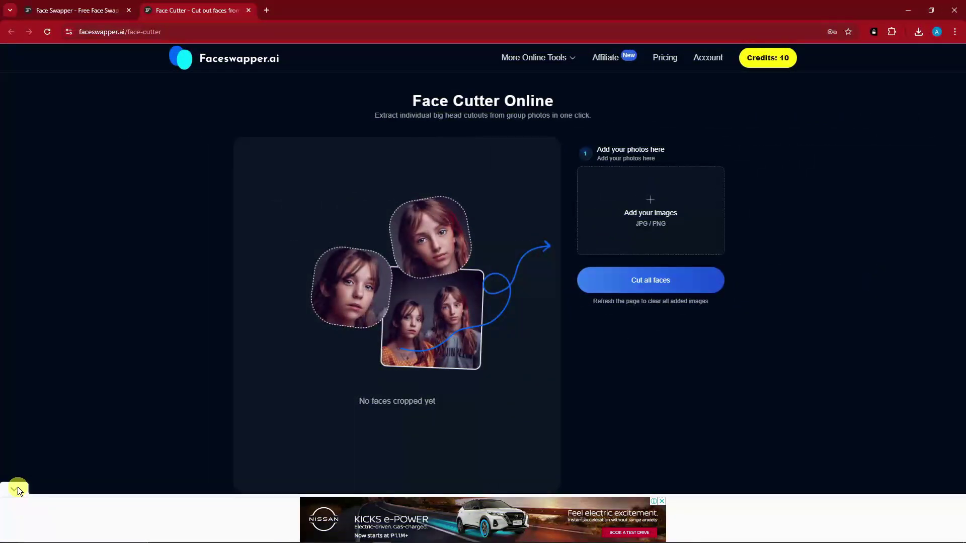
- Add the two-women photo from Downloads to the Face Cutter
left_click(17, 488)
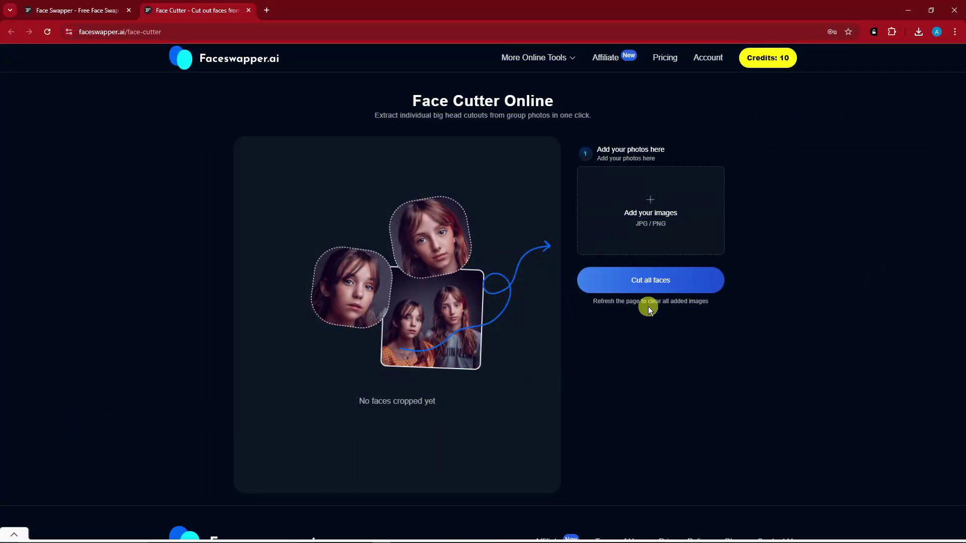
left_click(645, 213)
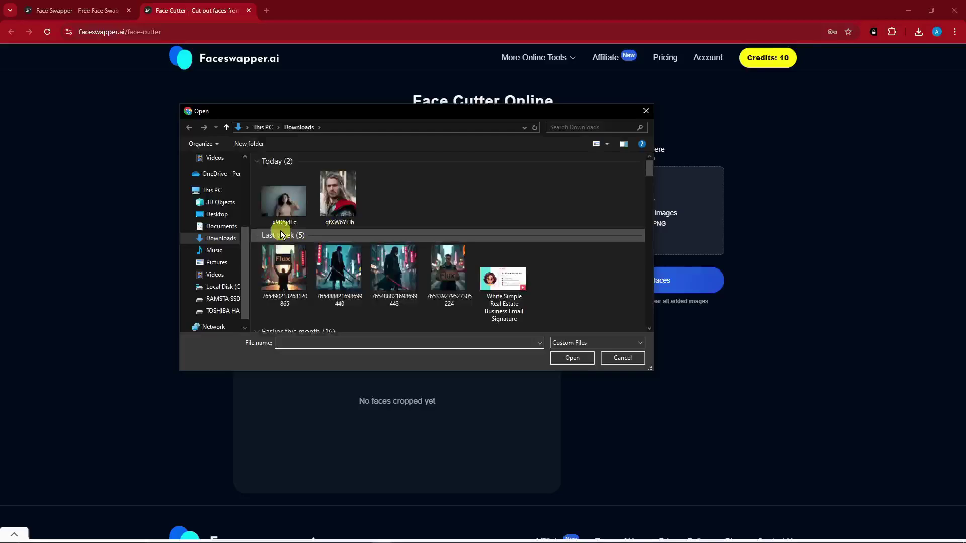
left_click_drag(245, 252, 247, 171)
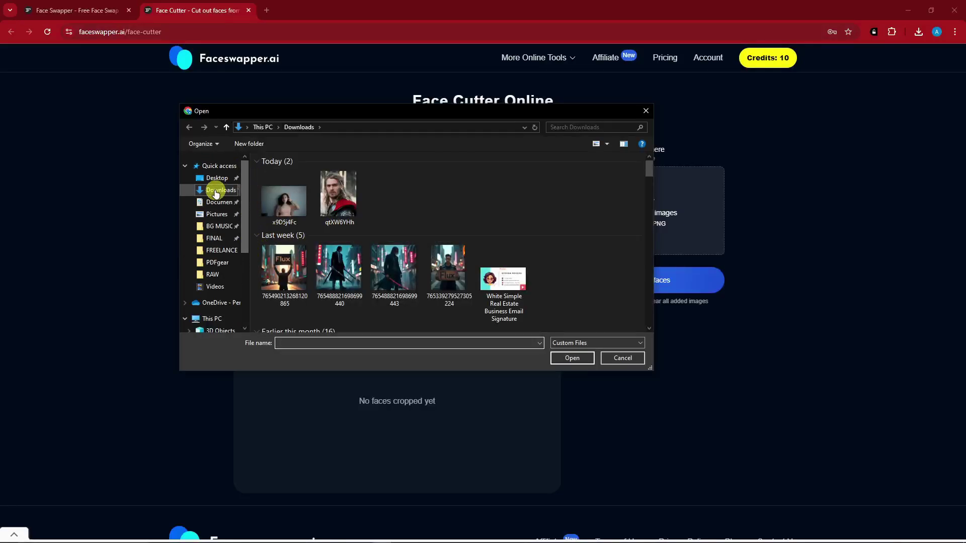
left_click(220, 194)
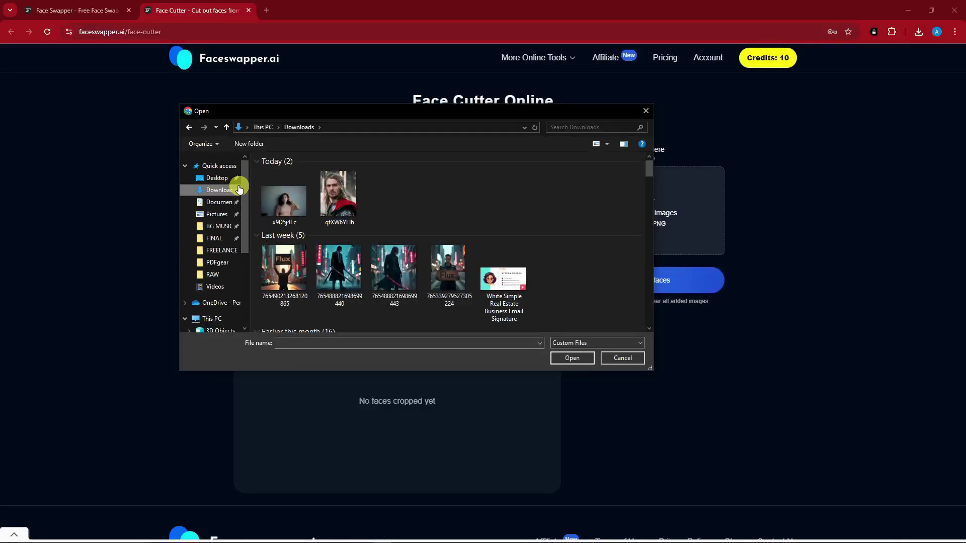
left_click_drag(646, 174, 662, 243)
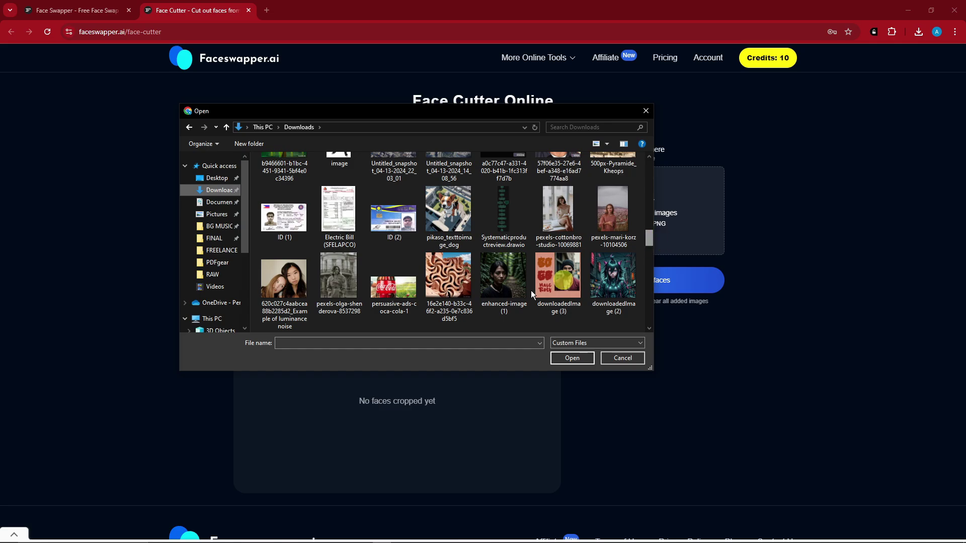
double_click(278, 277)
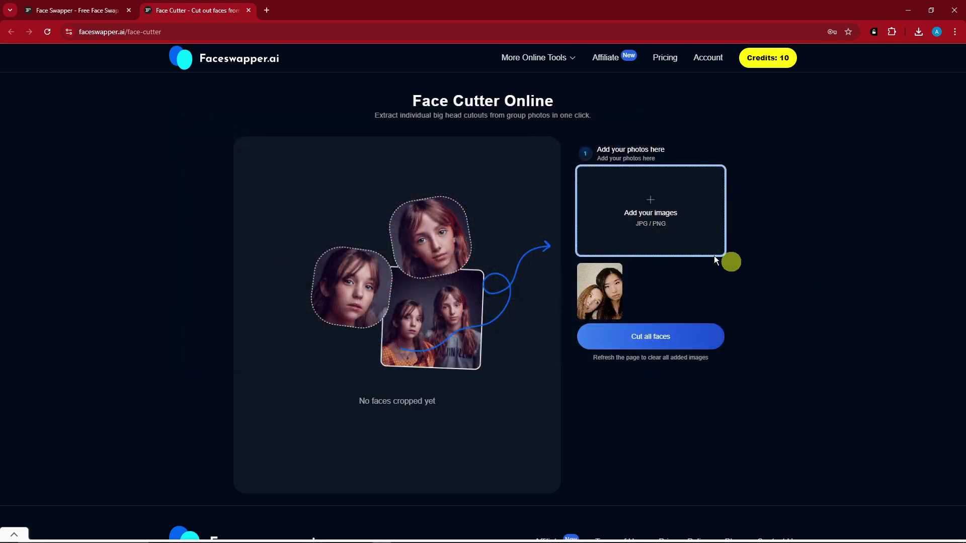
- Add the bearded man's photo as a second image
left_click(629, 216)
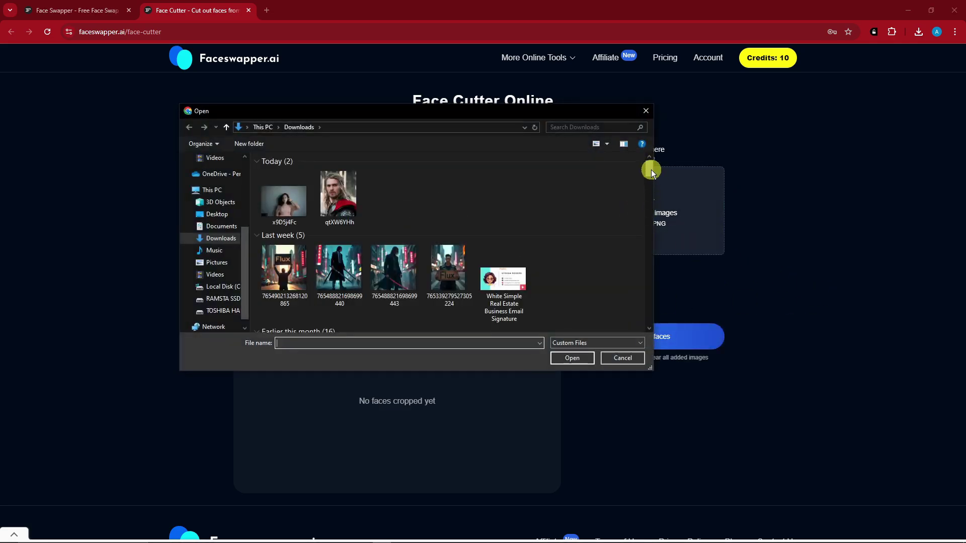
left_click_drag(651, 170, 651, 254)
double_click(394, 209)
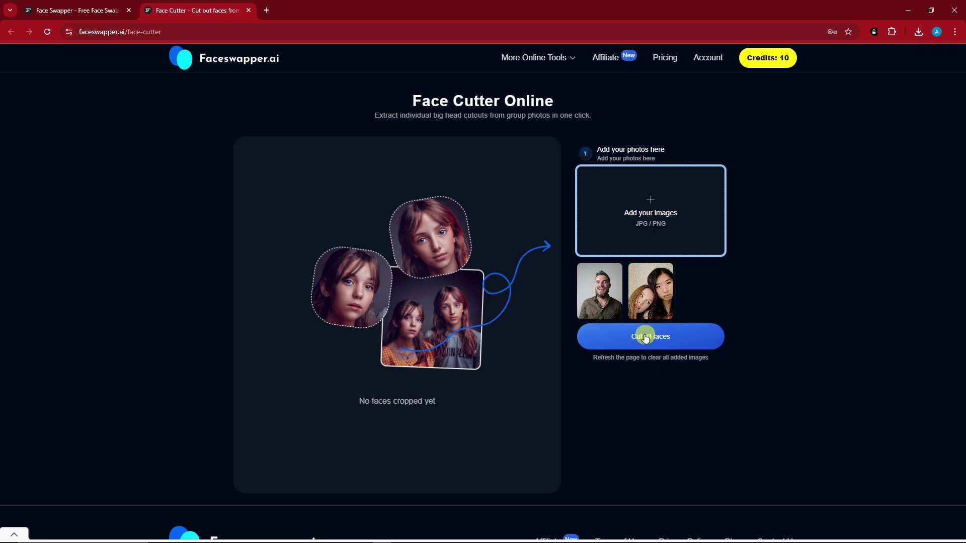
- Cut all faces into three cutouts, downloading the bearded man's and third cutouts from their previews
left_click(709, 337)
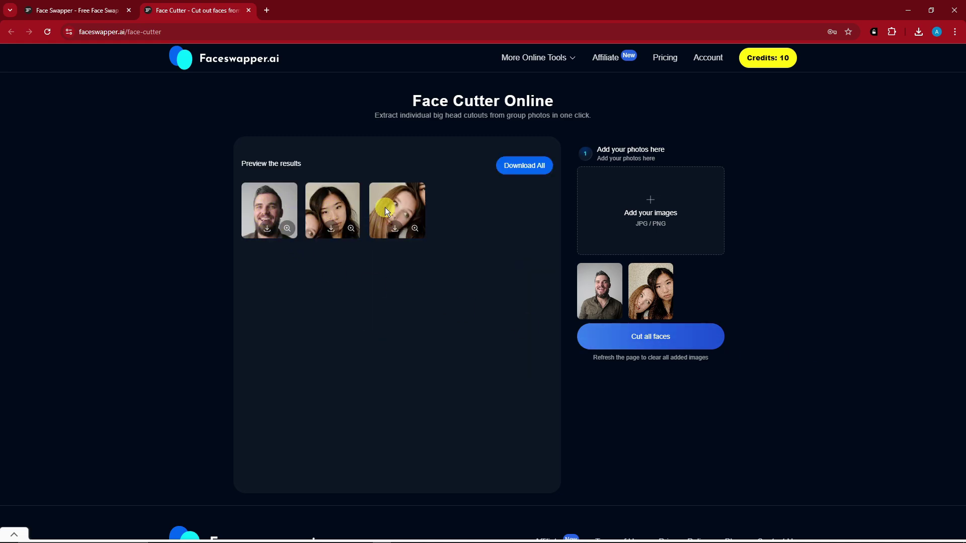
left_click(287, 228)
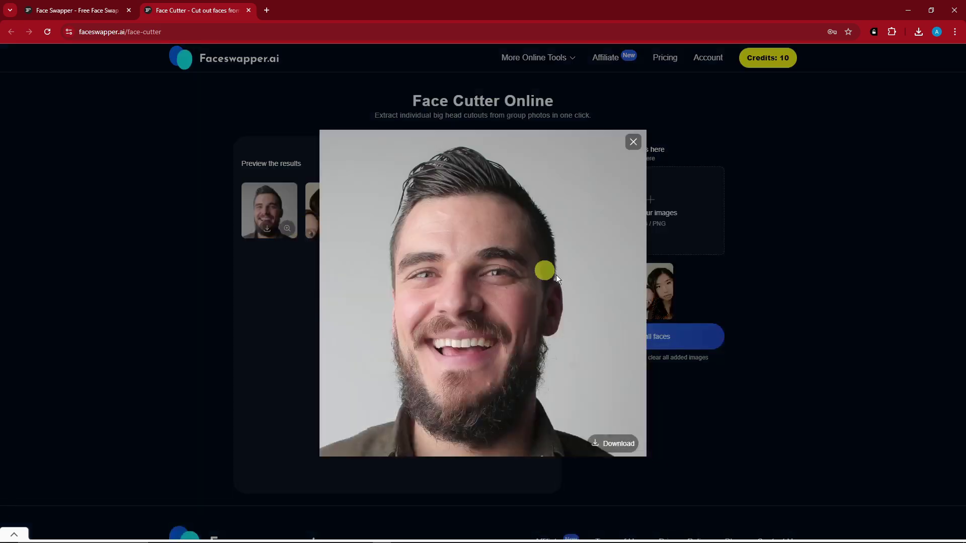
left_click(607, 450)
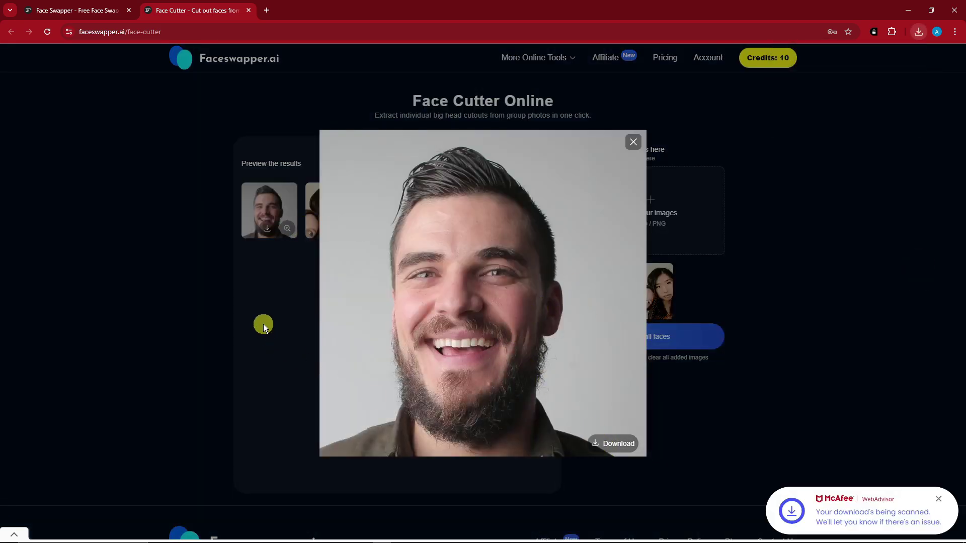
left_click(632, 143)
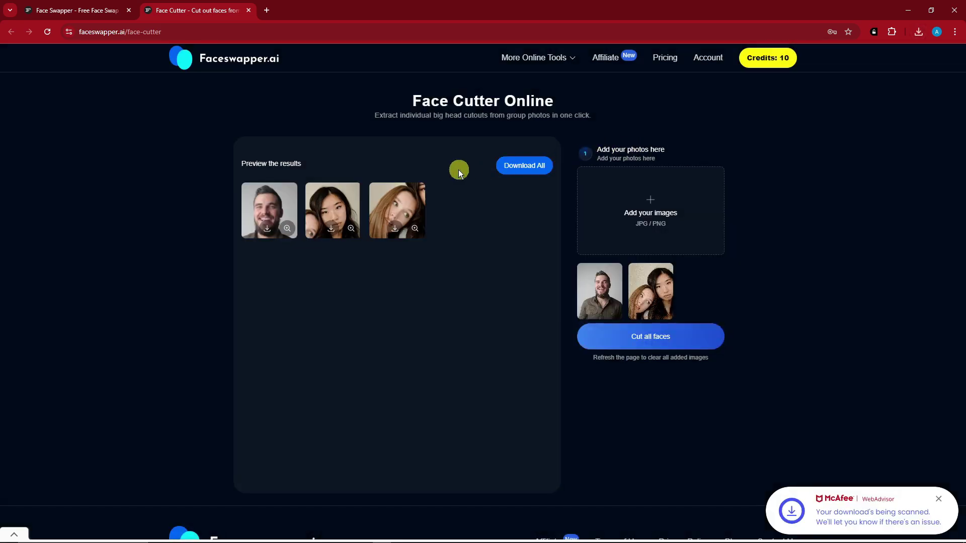
left_click(413, 230)
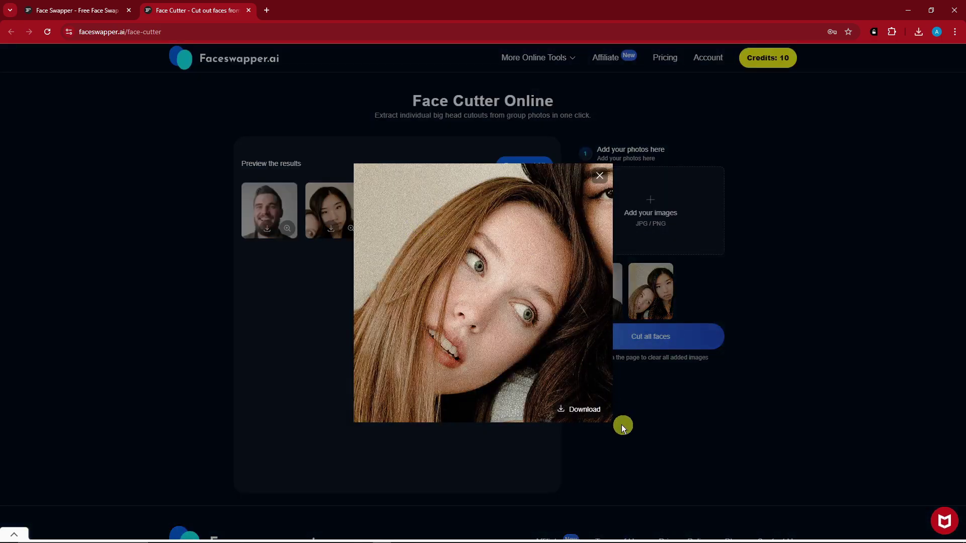
left_click(582, 409)
left_click(600, 175)
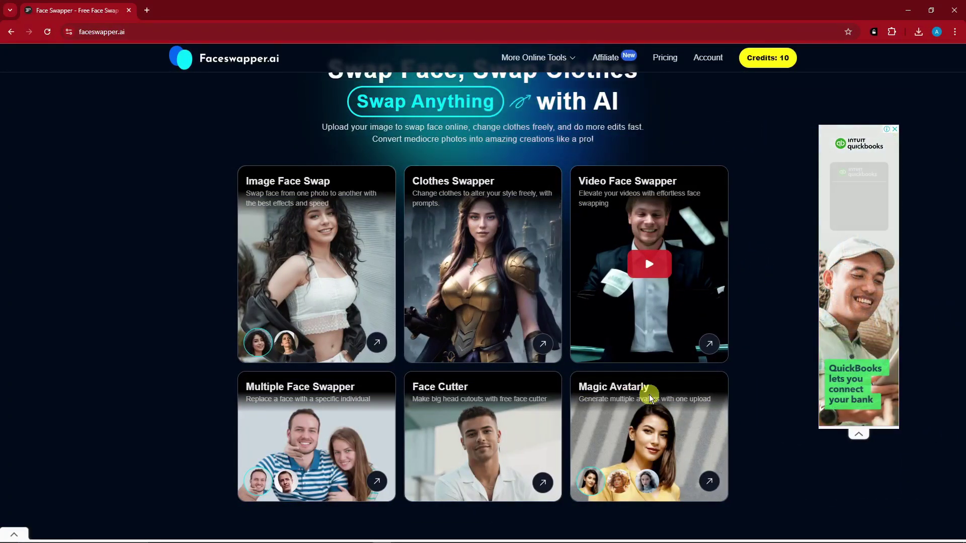
- Open Magic Avatarly, collapse the ad, and check My Favorite before returning to My Generation
left_click(648, 395)
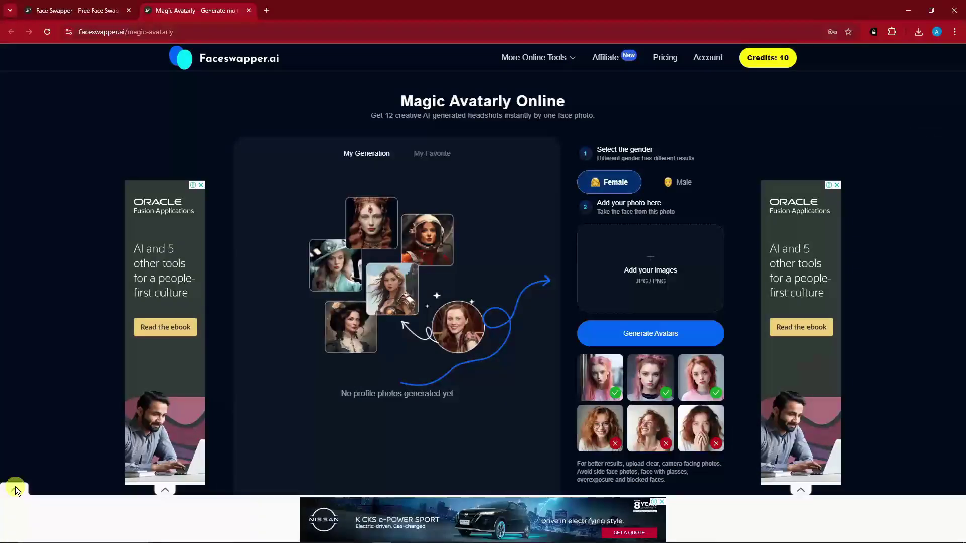
left_click(15, 489)
left_click(383, 158)
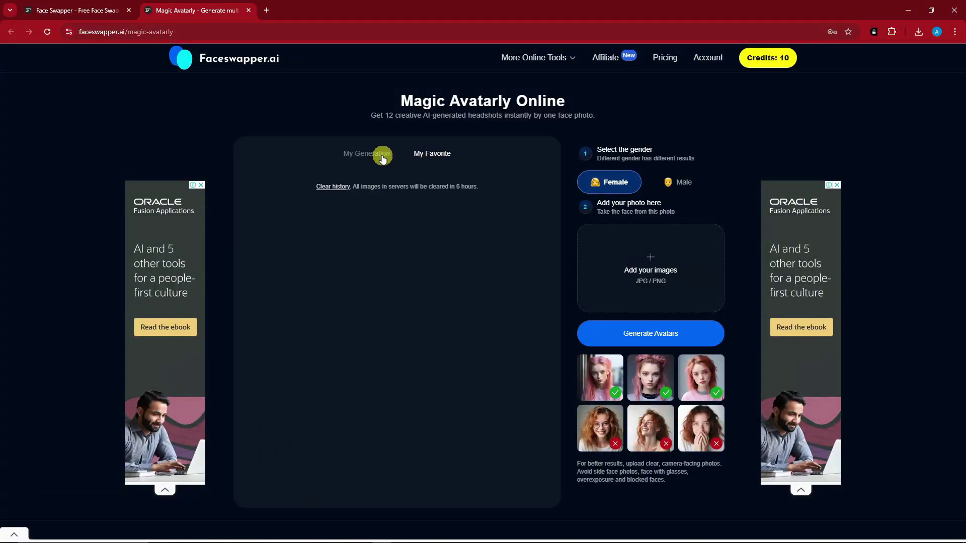
left_click(380, 157)
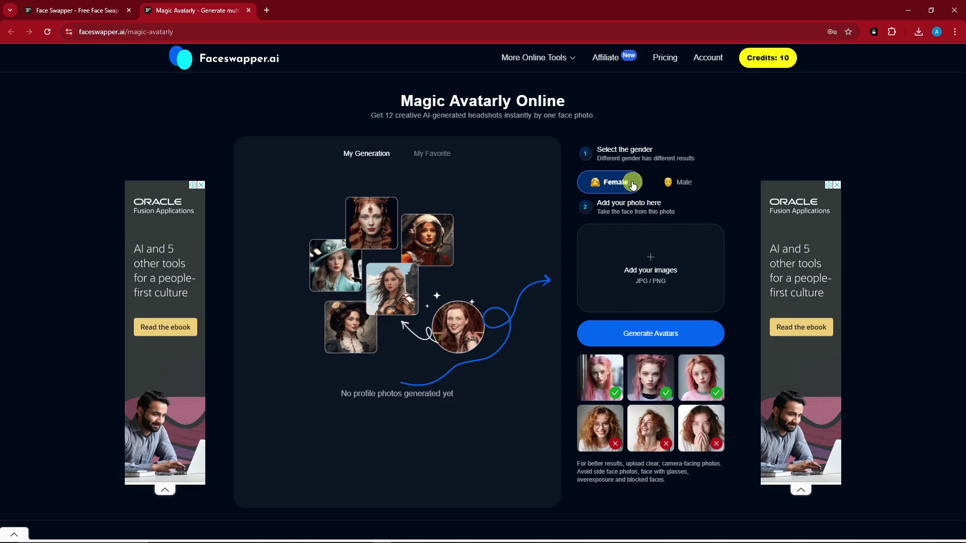
- Generate Male avatars from the smiling man's 014bde82 photo
left_click(670, 185)
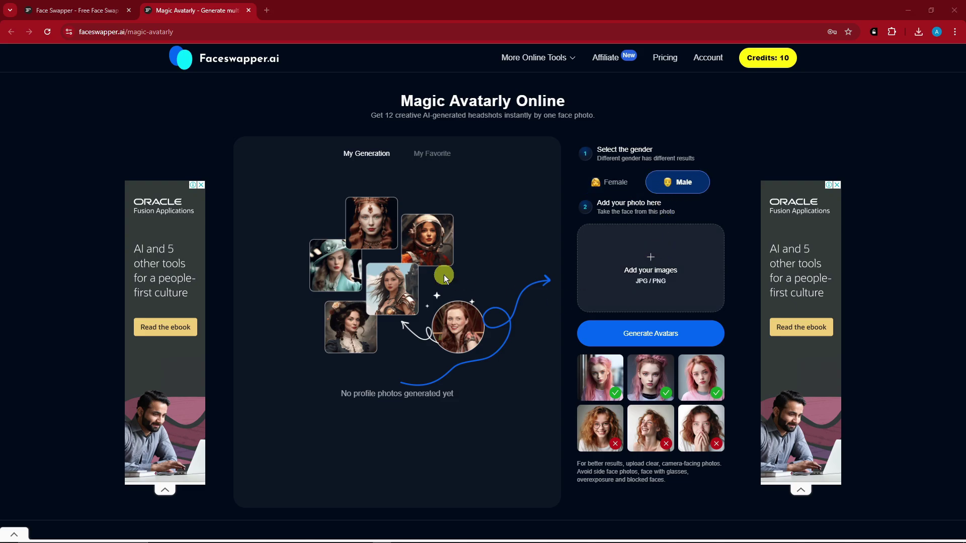
double_click(340, 200)
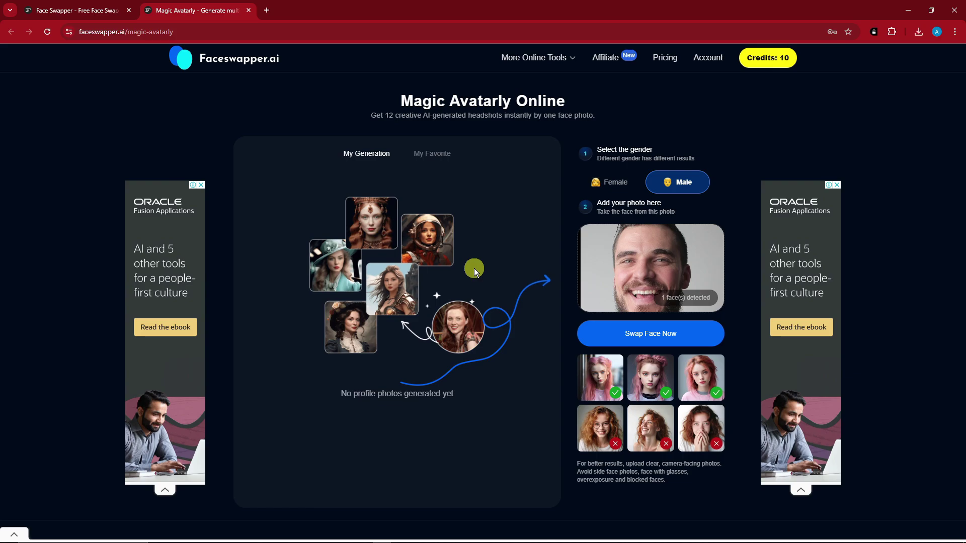
left_click(661, 337)
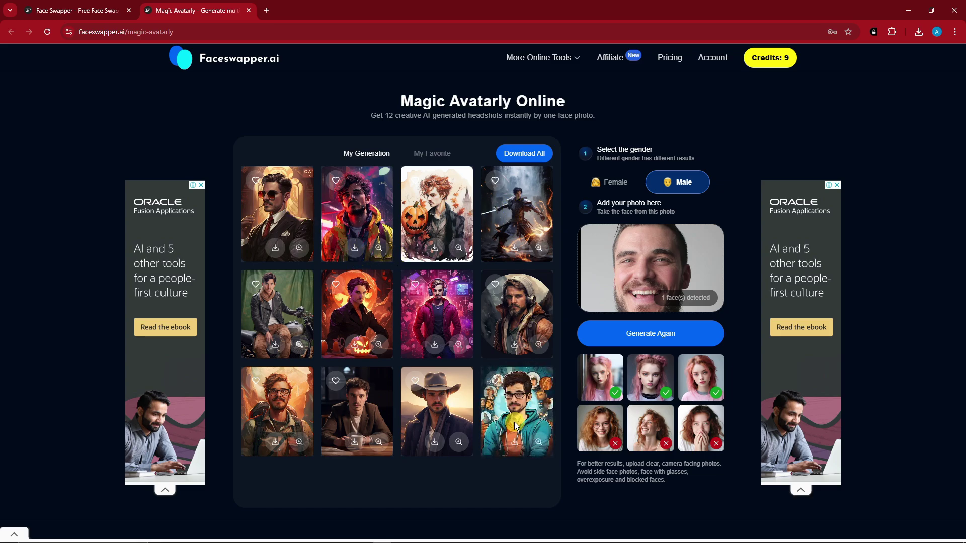
- Enlarge the seventh of the twelve generated avatars
scroll(505, 408, "down", 3)
scroll(505, 407, "up", 3)
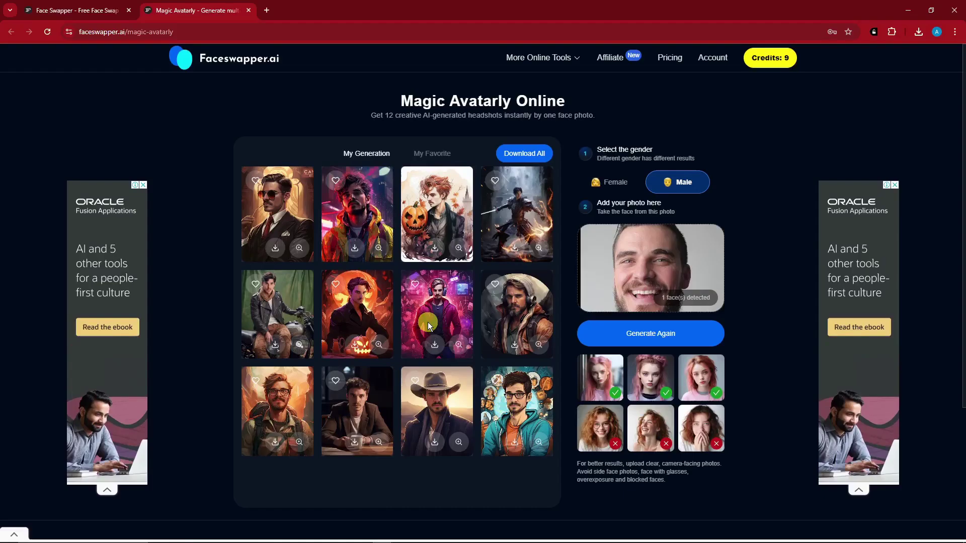
left_click(461, 342)
- Open the smiling man's original photo from Downloads in Photos, then minimise it
mouse_move(393, 540)
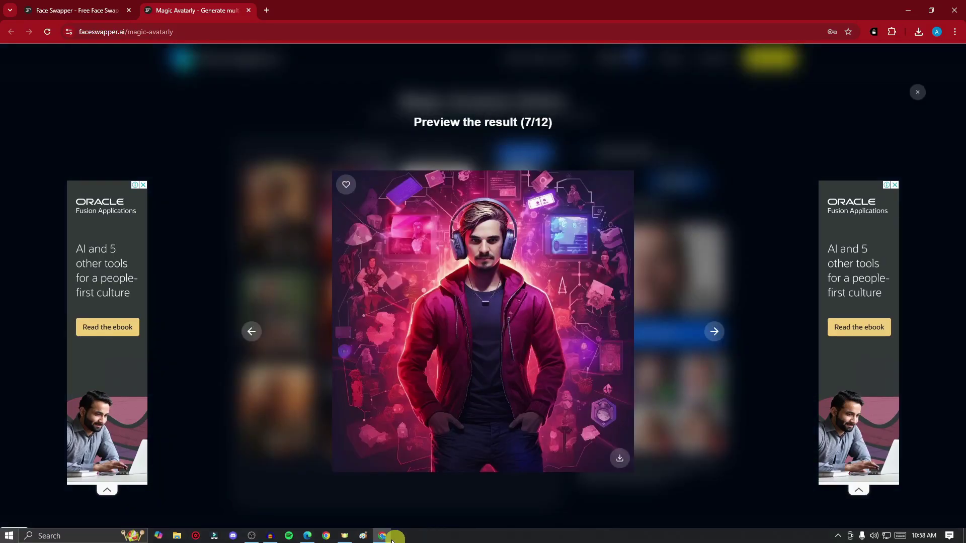
left_click(182, 540)
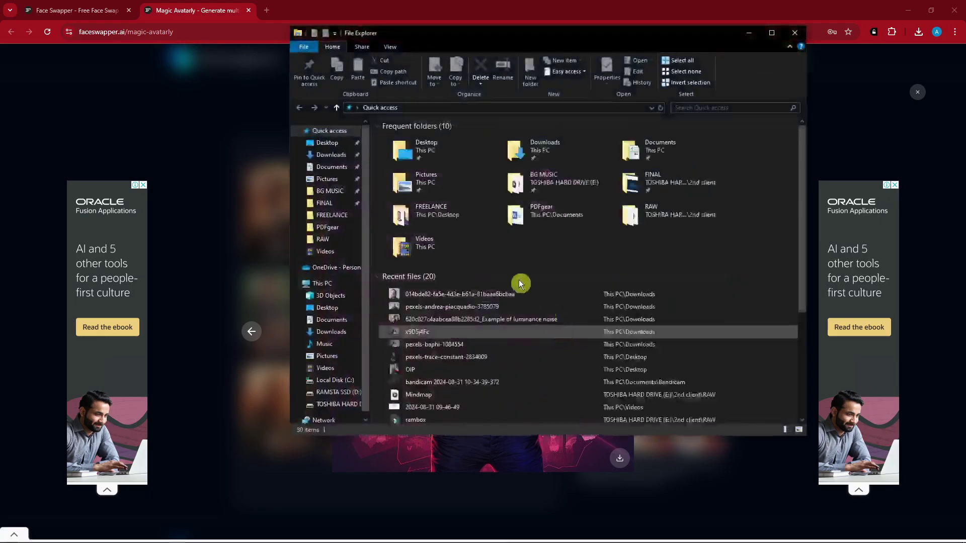
left_click(331, 155)
double_click(466, 161)
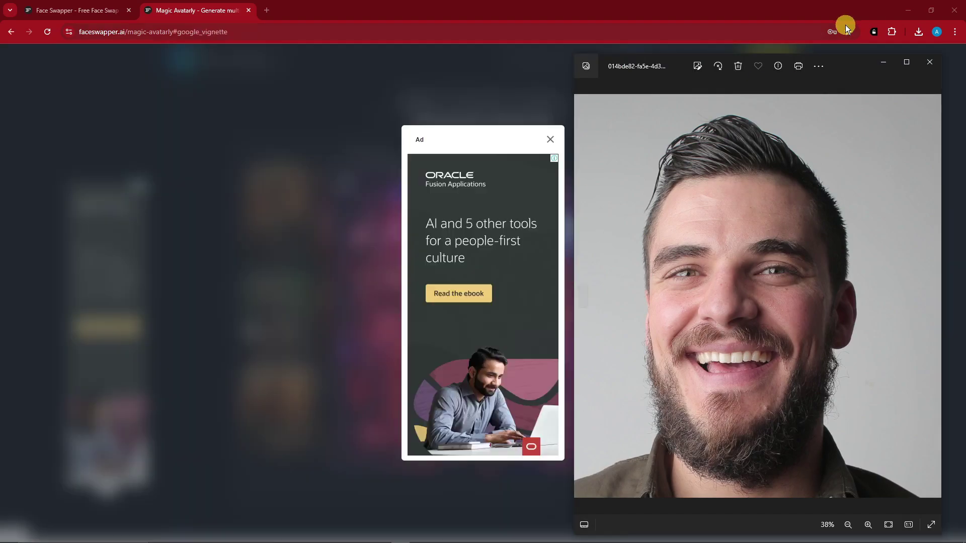
left_click(882, 63)
- Dismiss the ad and browse the avatar previews back to 4 of 12 and forward again
left_click(550, 139)
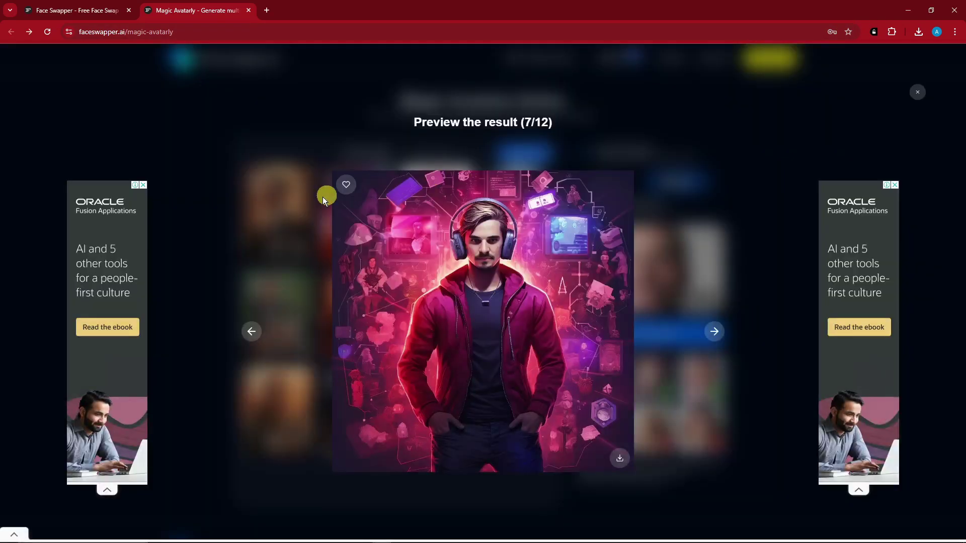
left_click(253, 330)
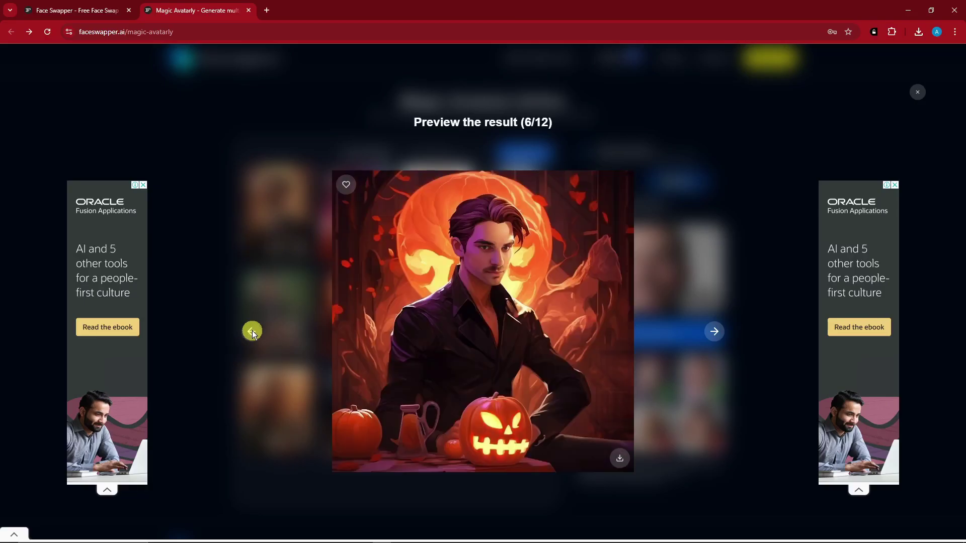
left_click(254, 333)
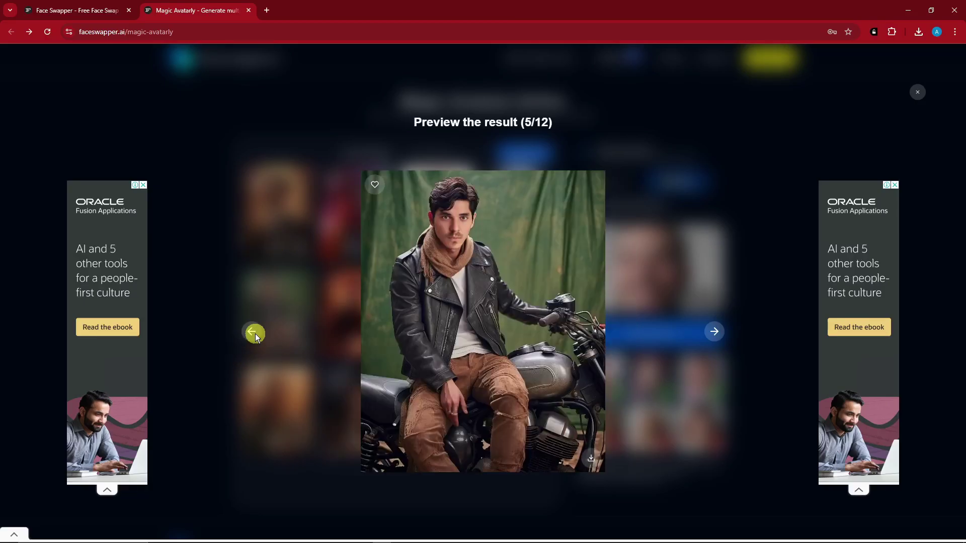
left_click(254, 333)
left_click(717, 332)
left_click(717, 332)
left_click(717, 332)
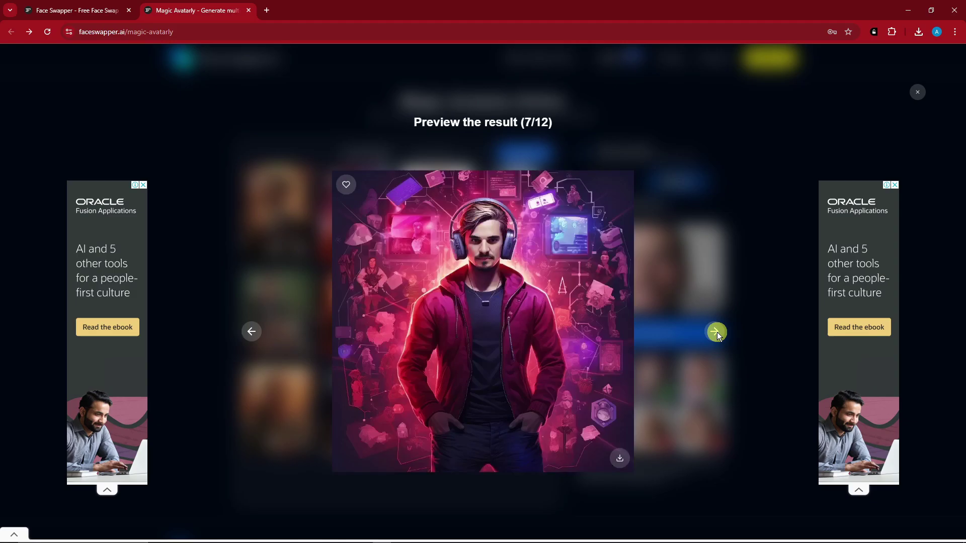
left_click(717, 331)
left_click(716, 331)
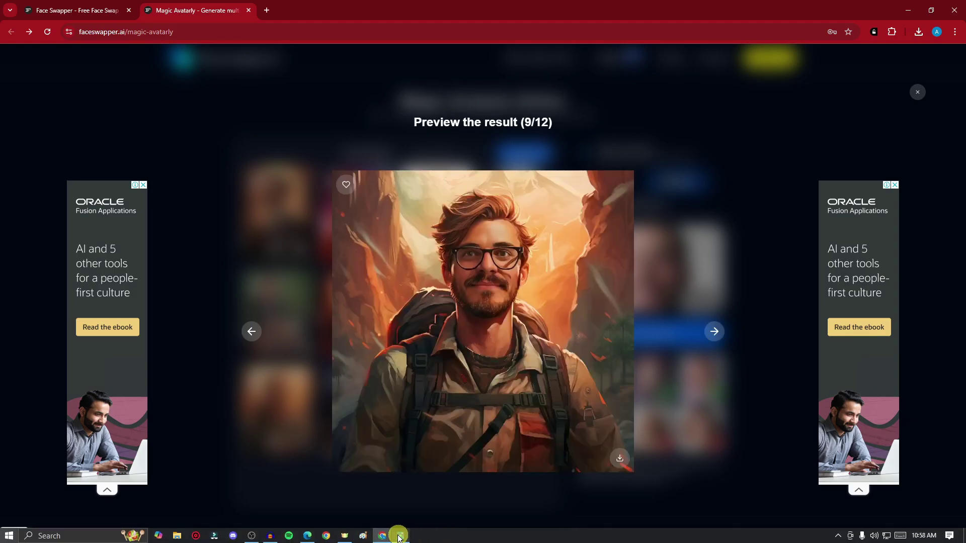
- Compare the avatars with the original face photo, then close the photo and the preview
left_click(398, 533)
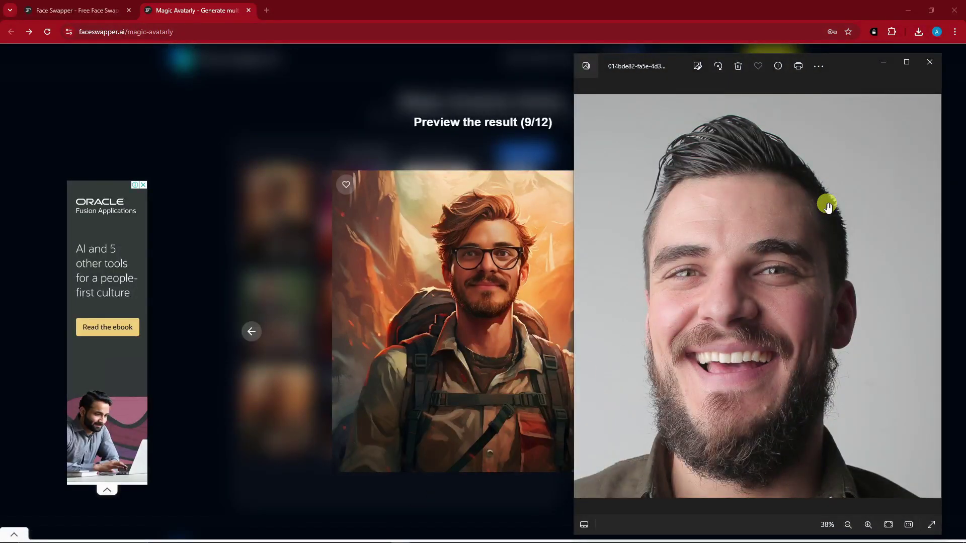
left_click(931, 62)
left_click(918, 93)
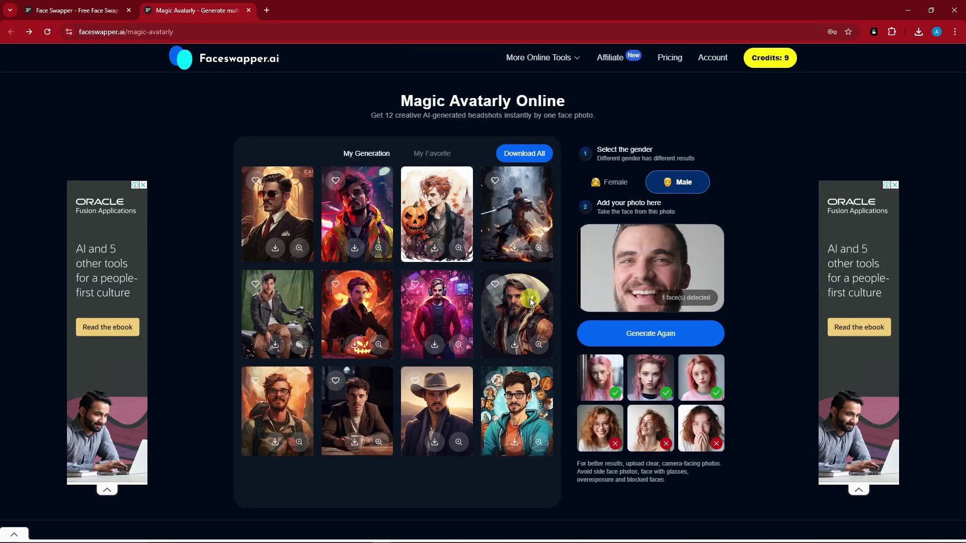
- Enlarge avatar 8 of 12 and download it as NIKlzfFS_10.jpg
left_click(538, 345)
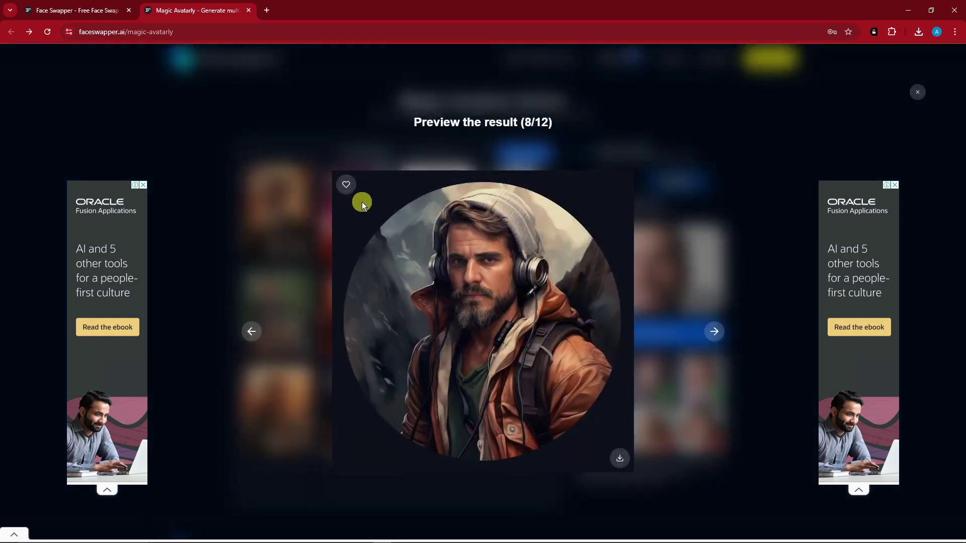
left_click(618, 458)
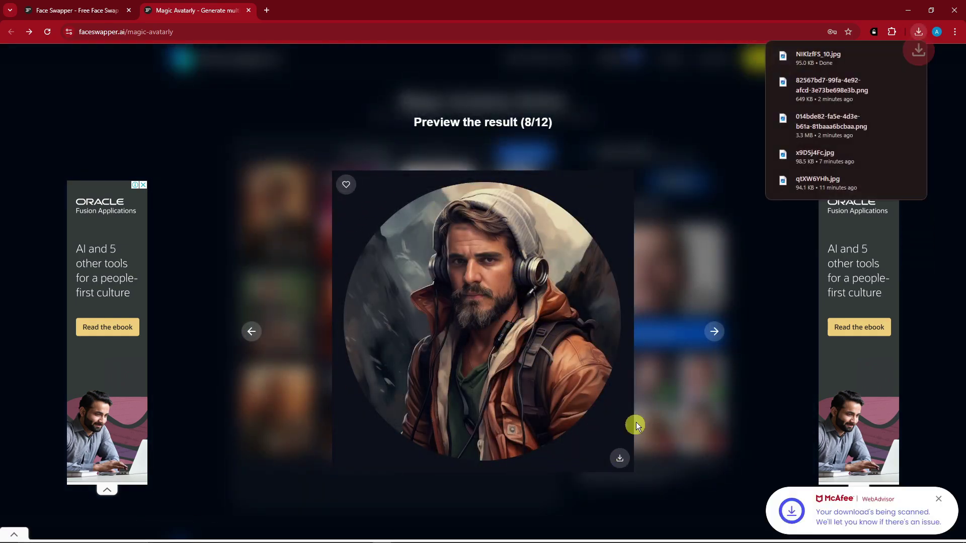
left_click(190, 462)
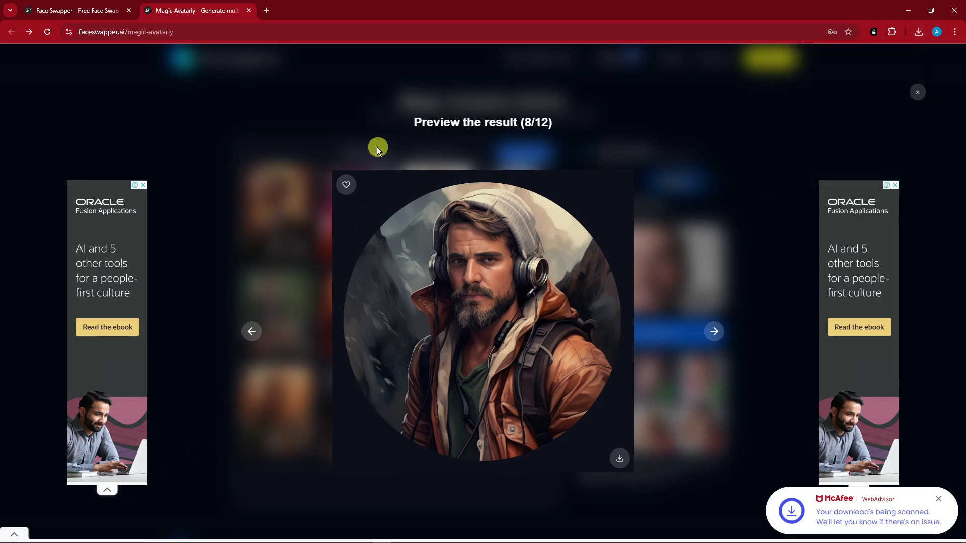
- Load the bearded man's photo as the face and the 7-second street clip as target video
left_click(918, 95)
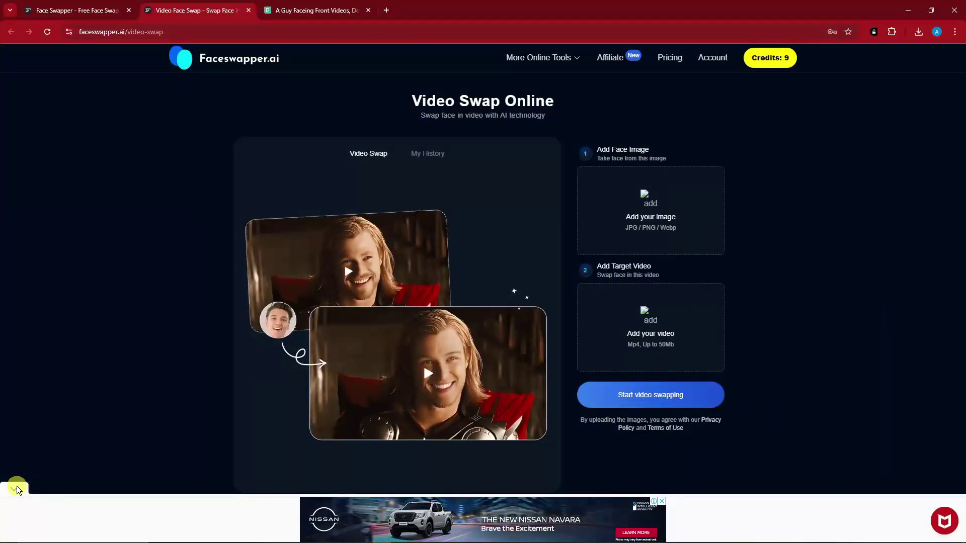
left_click(17, 485)
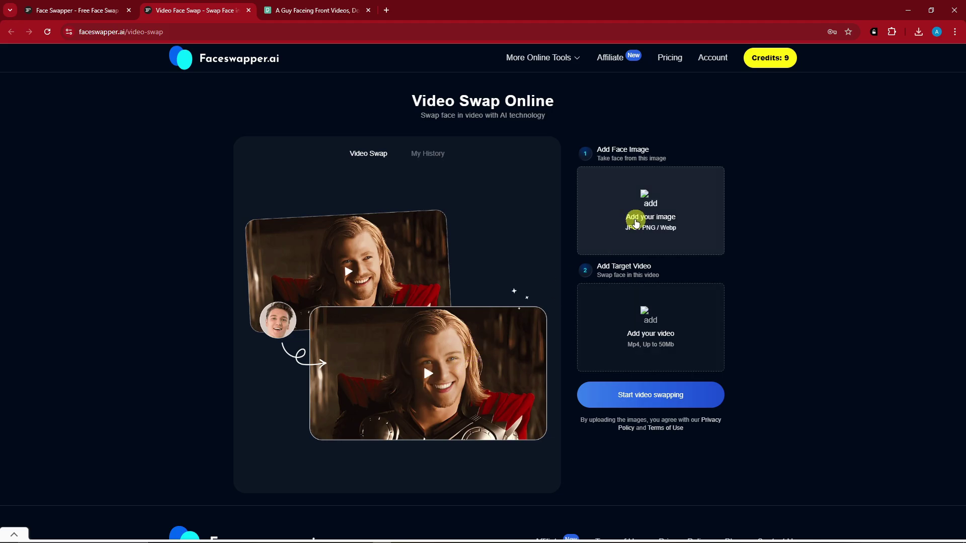
left_click(649, 211)
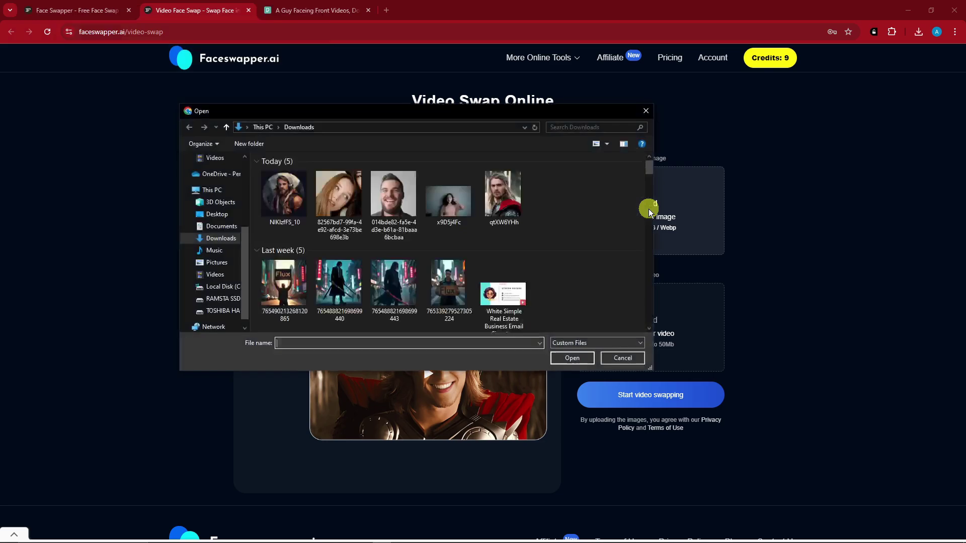
double_click(402, 204)
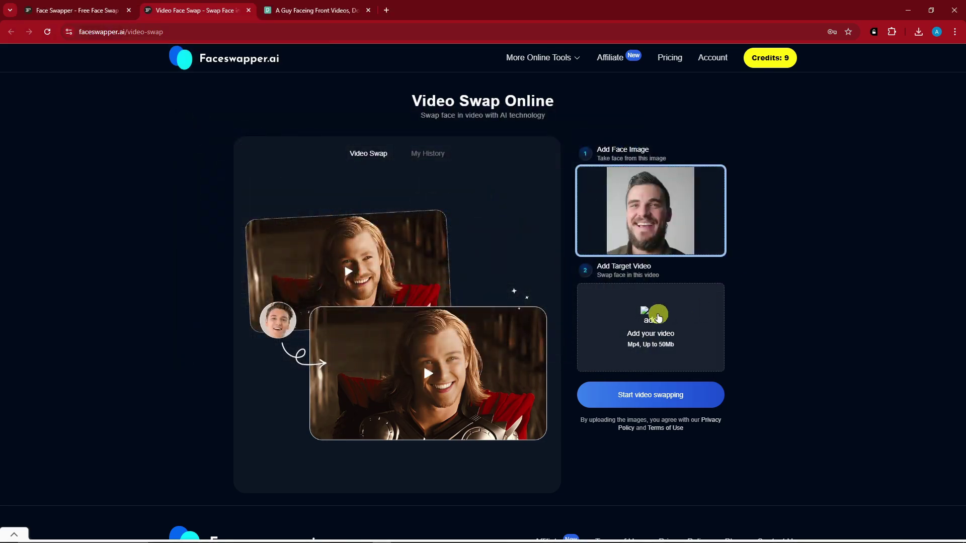
left_click(657, 315)
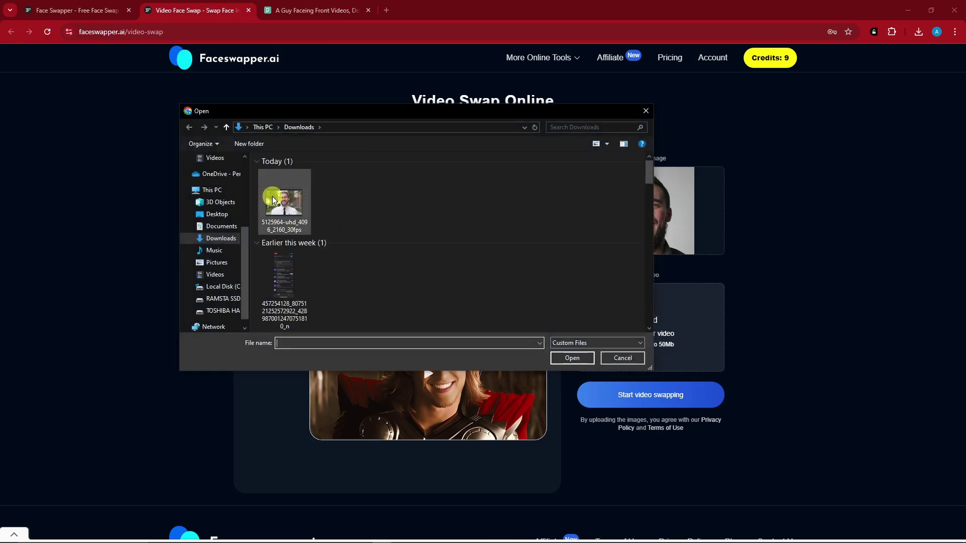
double_click(273, 197)
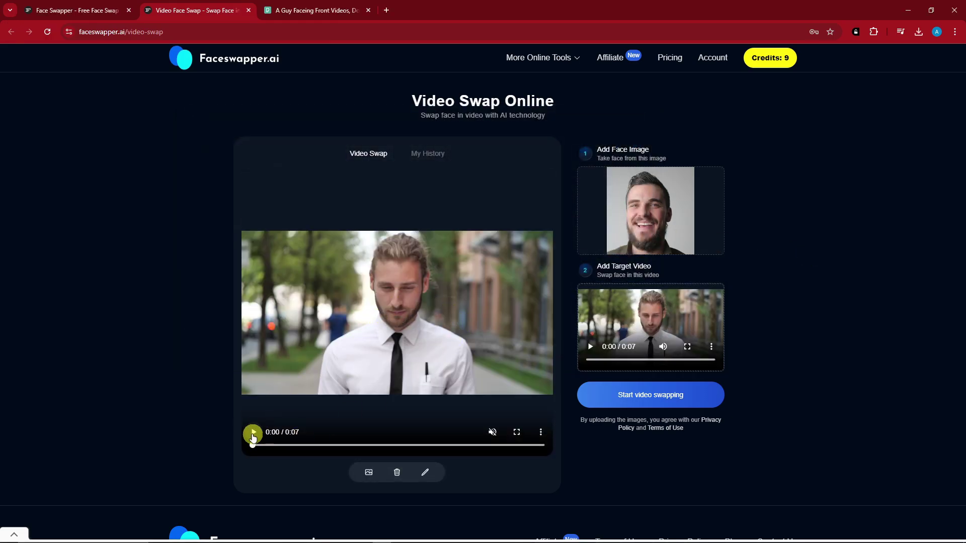
- Preview the 7-second target clip and start the video face swap
left_click(252, 434)
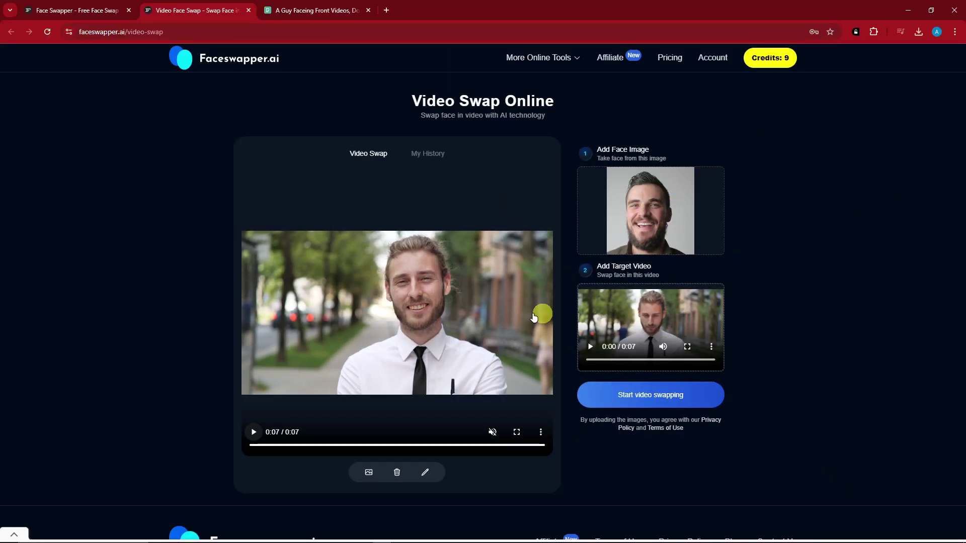
left_click(673, 398)
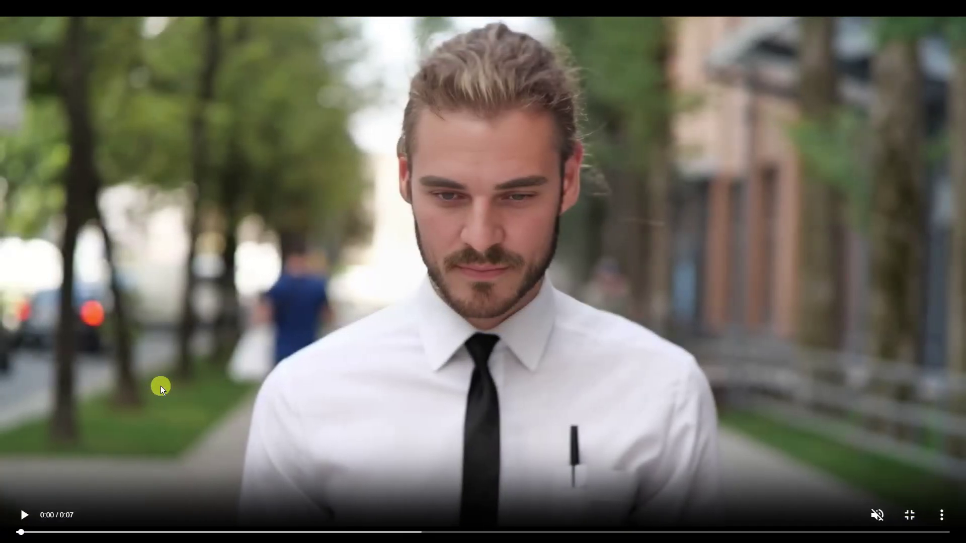
- Play and pause the swapped result, compare it with the face photo in Photos, then resume playback
left_click(24, 515)
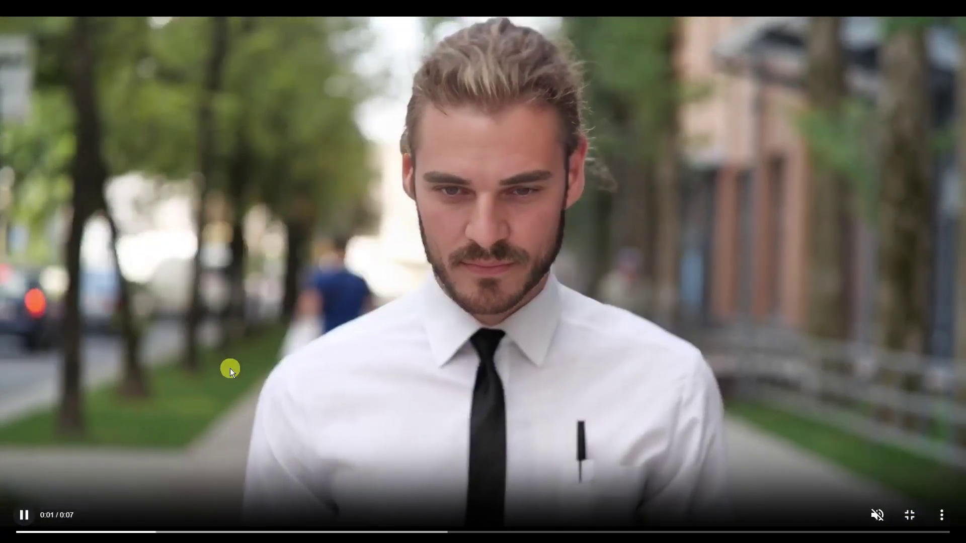
key("space")
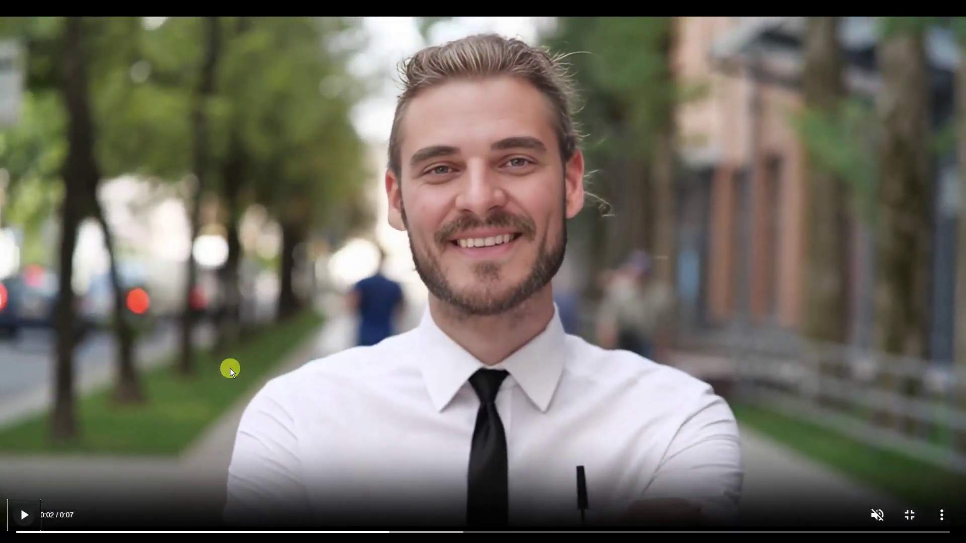
key("super")
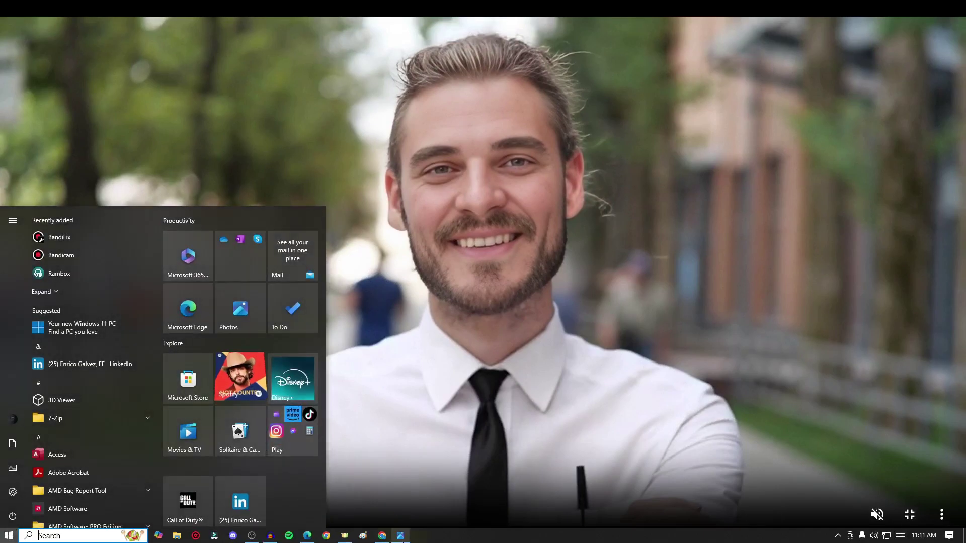
left_click(401, 539)
left_click_drag(827, 104, 850, 76)
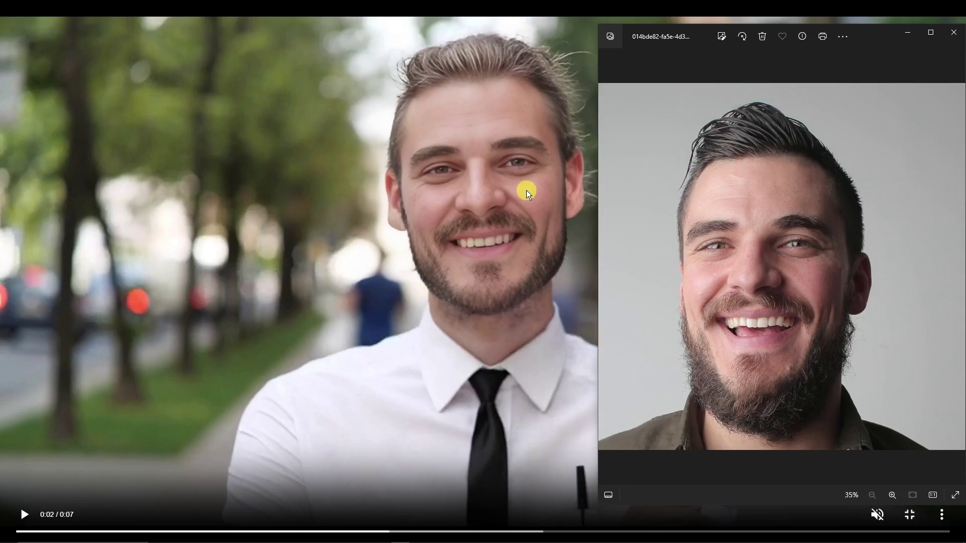
left_click(907, 32)
left_click(361, 271)
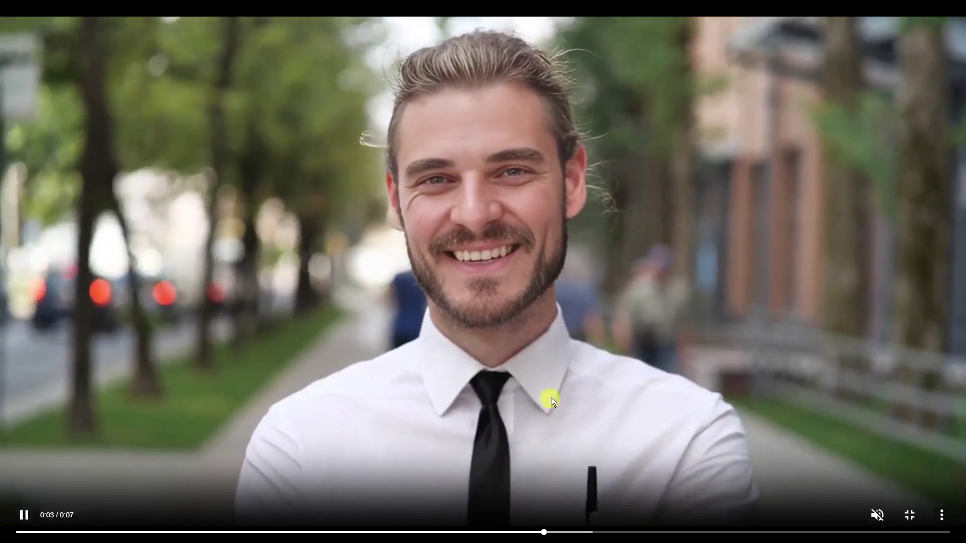
- Exit full screen, close the result player and hide the bottom ad to reveal My History
left_click(909, 515)
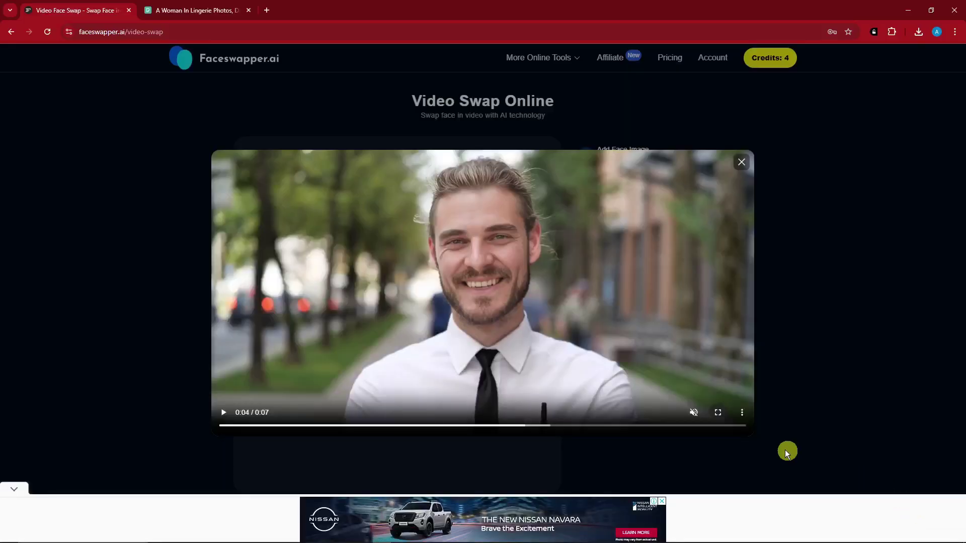
left_click(741, 162)
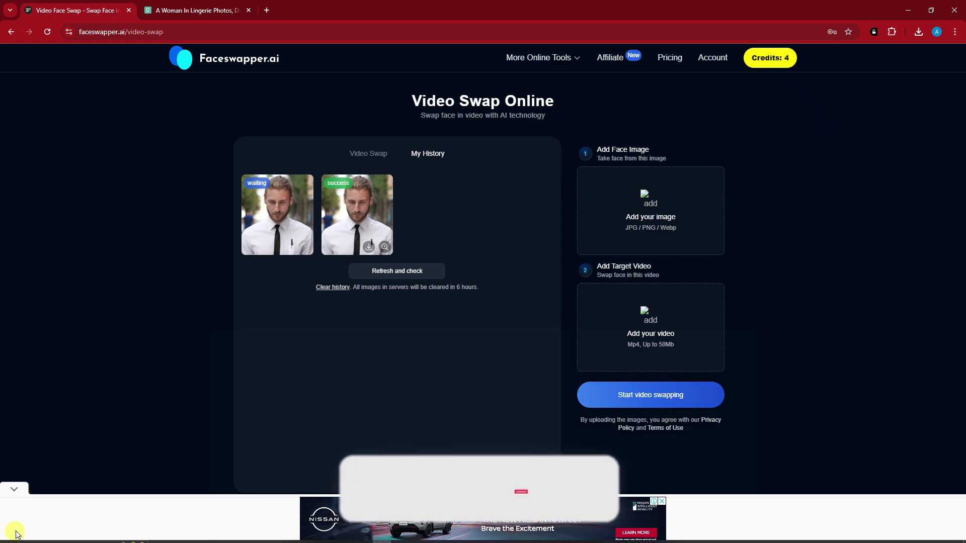
left_click(19, 491)
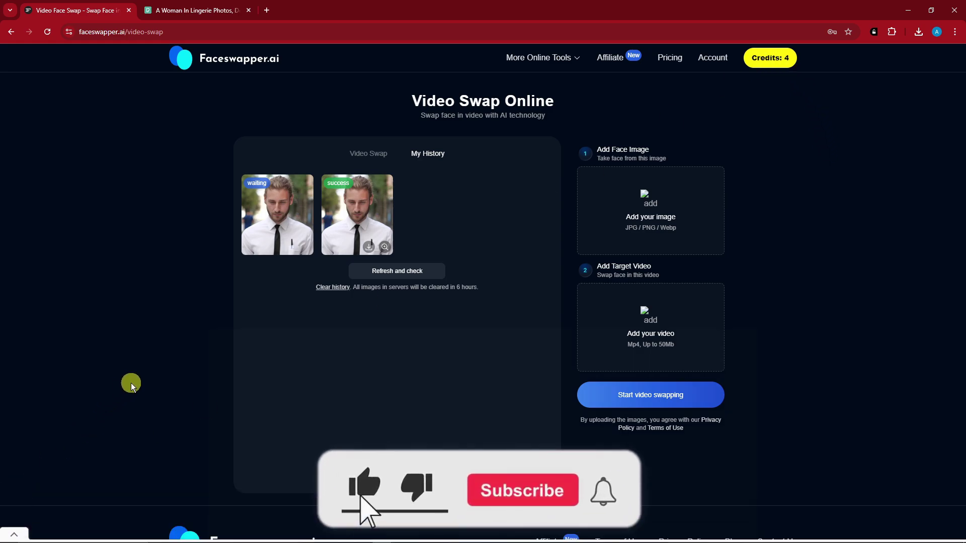